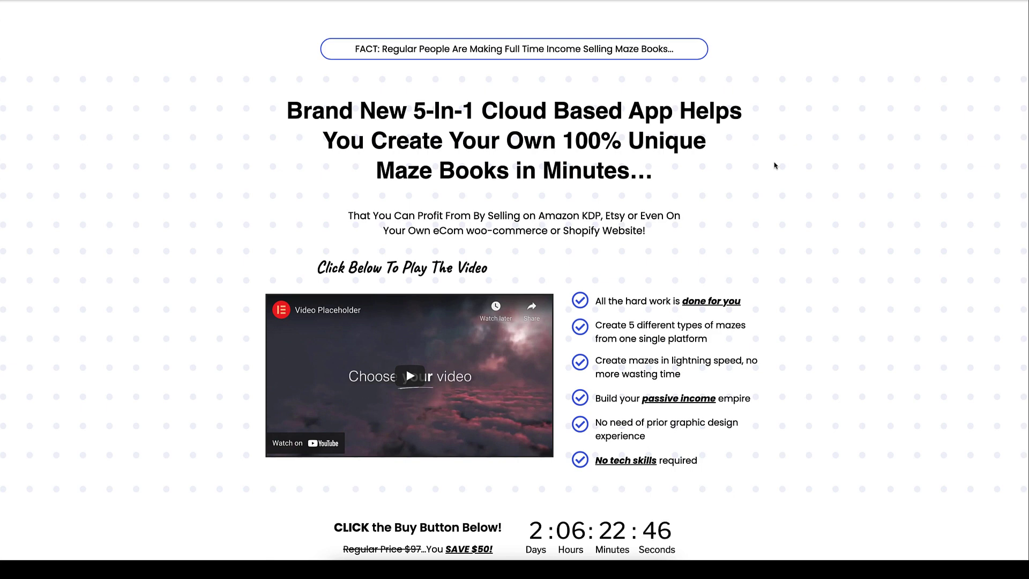
Scroll the Instant Maze Generator sales page down to the best-selling maze puzzle books grid.
{"action": "scroll", "coordinate": [775, 166], "scroll_direction": "down", "scroll_amount": 8}
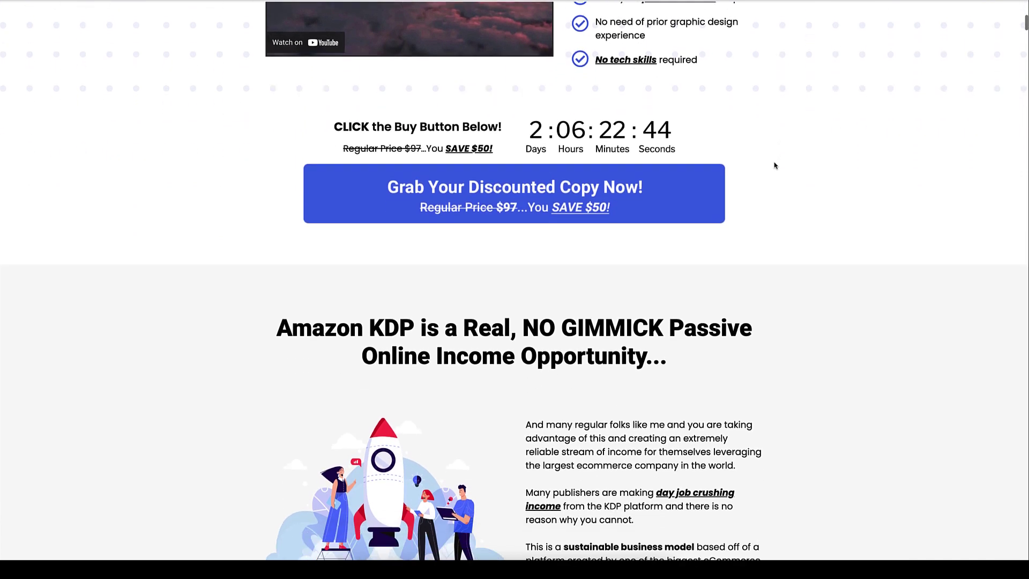
{"action": "scroll", "coordinate": [774, 165], "scroll_direction": "down", "scroll_amount": 2}
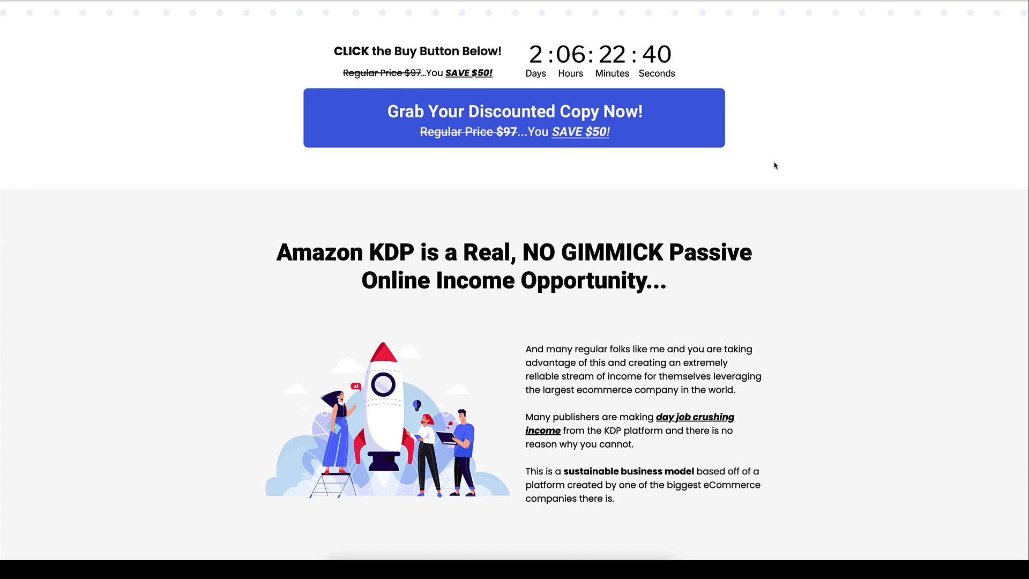
{"action": "scroll", "coordinate": [774, 166], "scroll_direction": "down", "scroll_amount": 10}
{"action": "scroll", "coordinate": [774, 166], "scroll_direction": "down", "scroll_amount": 1}
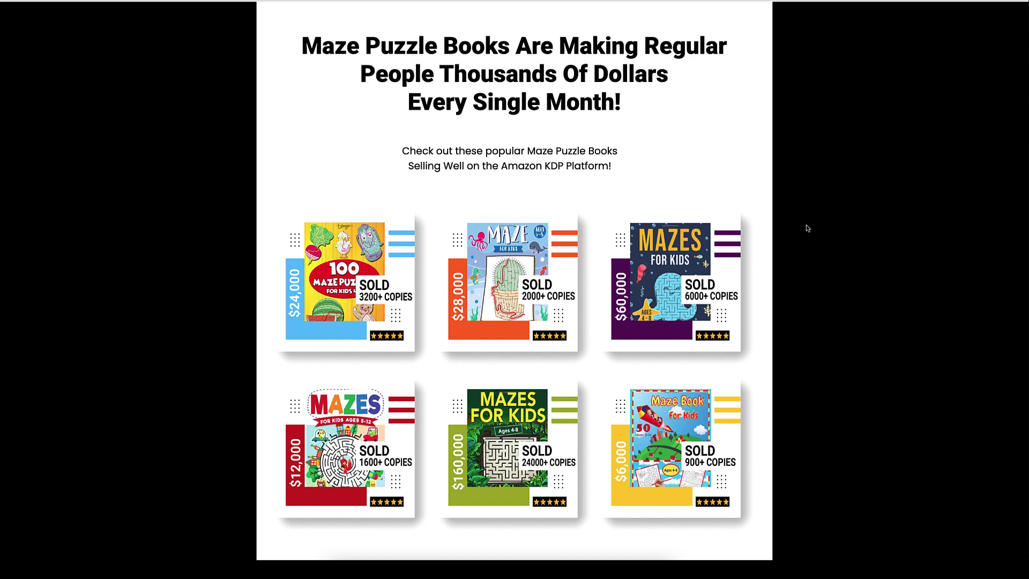
{"action": "scroll", "coordinate": [807, 227], "scroll_direction": "down", "scroll_amount": 2}
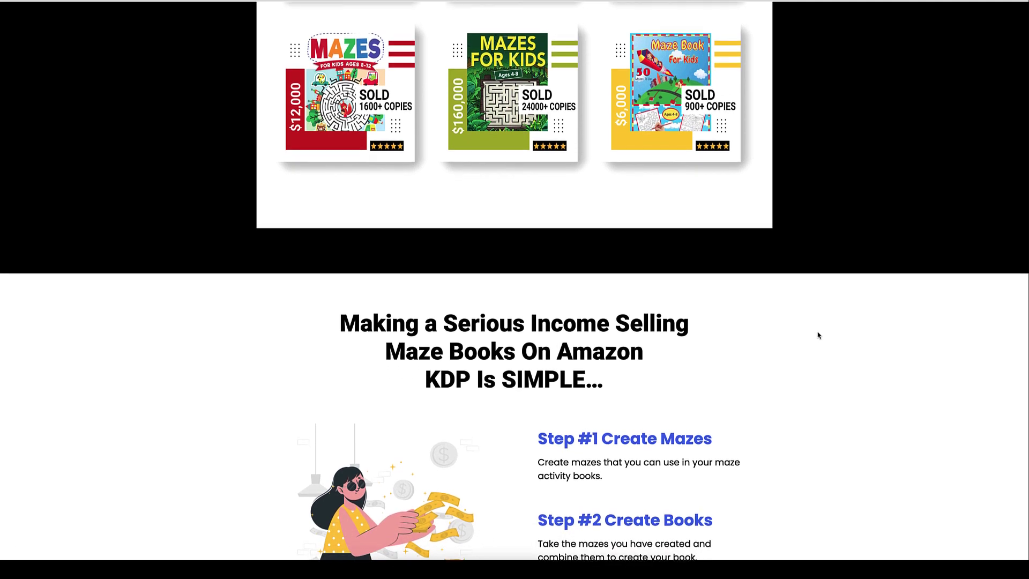
{"action": "scroll", "coordinate": [819, 336], "scroll_direction": "down", "scroll_amount": 2}
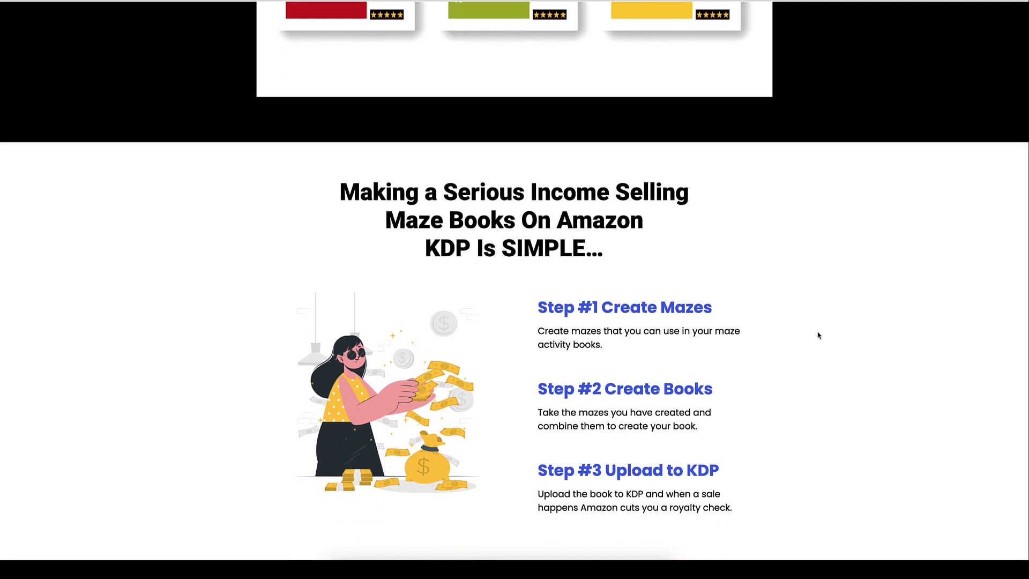
{"action": "scroll", "coordinate": [818, 336], "scroll_direction": "down", "scroll_amount": 5}
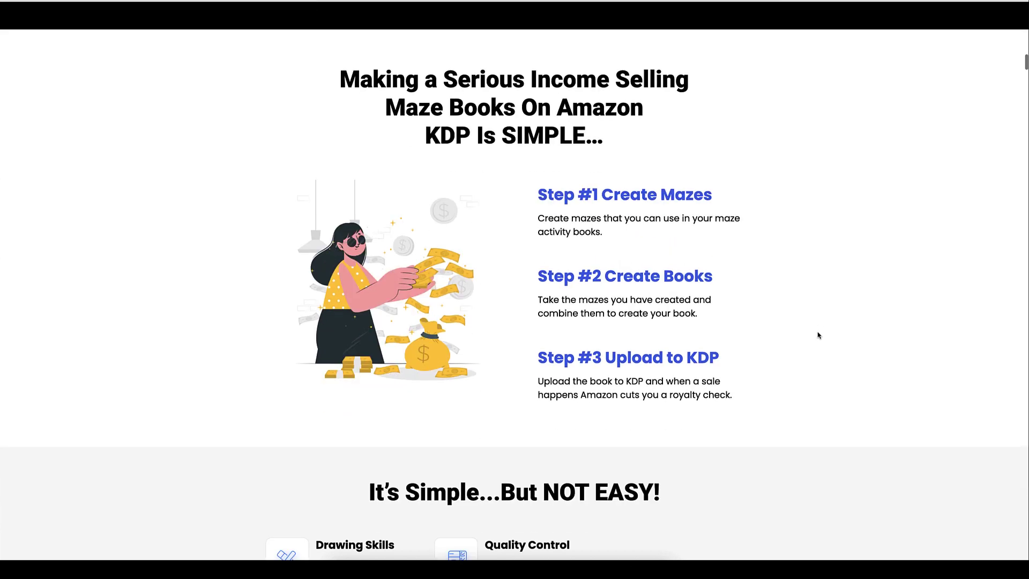
{"action": "scroll", "coordinate": [818, 336], "scroll_direction": "down", "scroll_amount": 2}
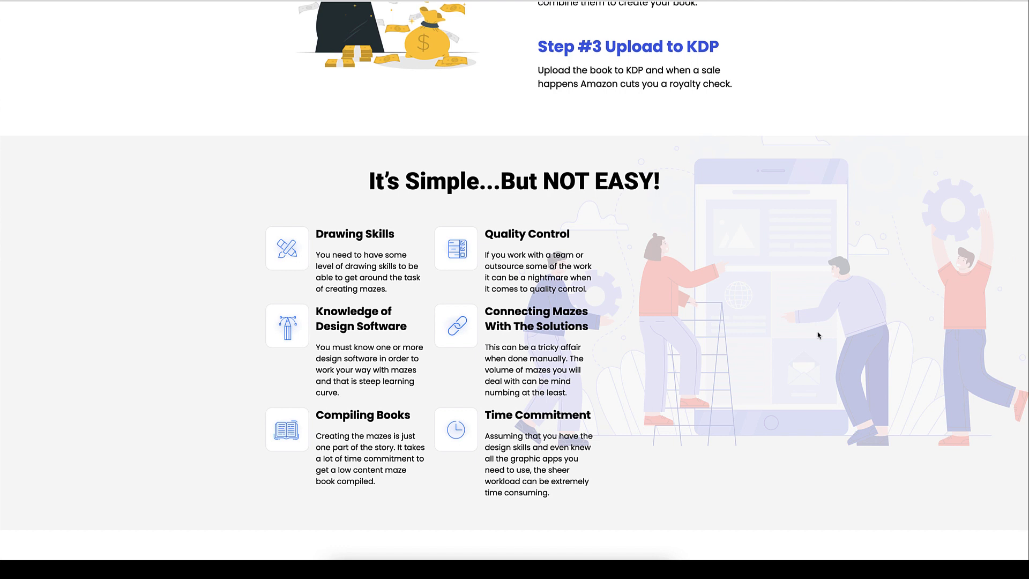
{"action": "scroll", "coordinate": [818, 336], "scroll_direction": "down", "scroll_amount": 1}
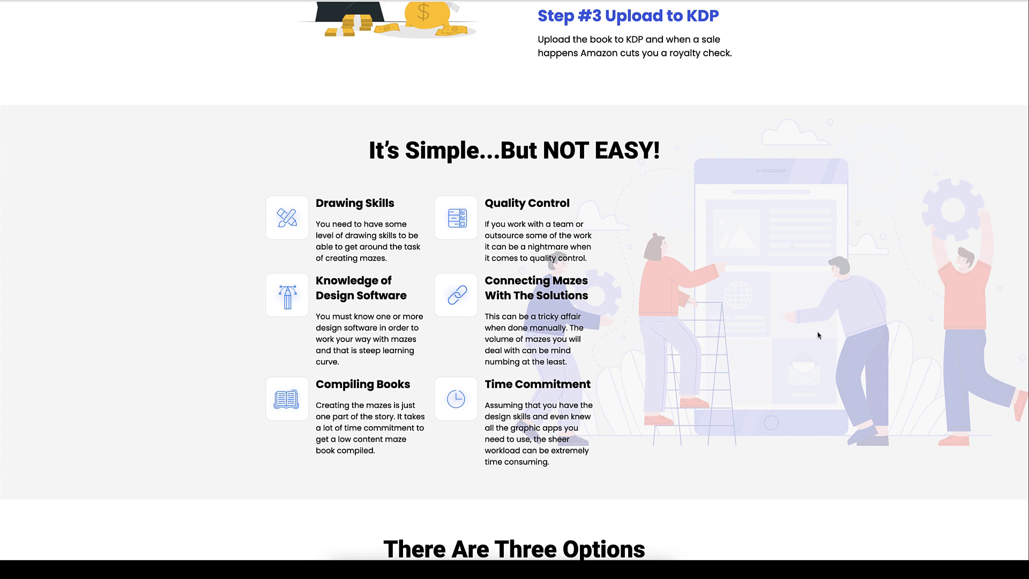
{"action": "scroll", "coordinate": [818, 335], "scroll_direction": "down", "scroll_amount": 4}
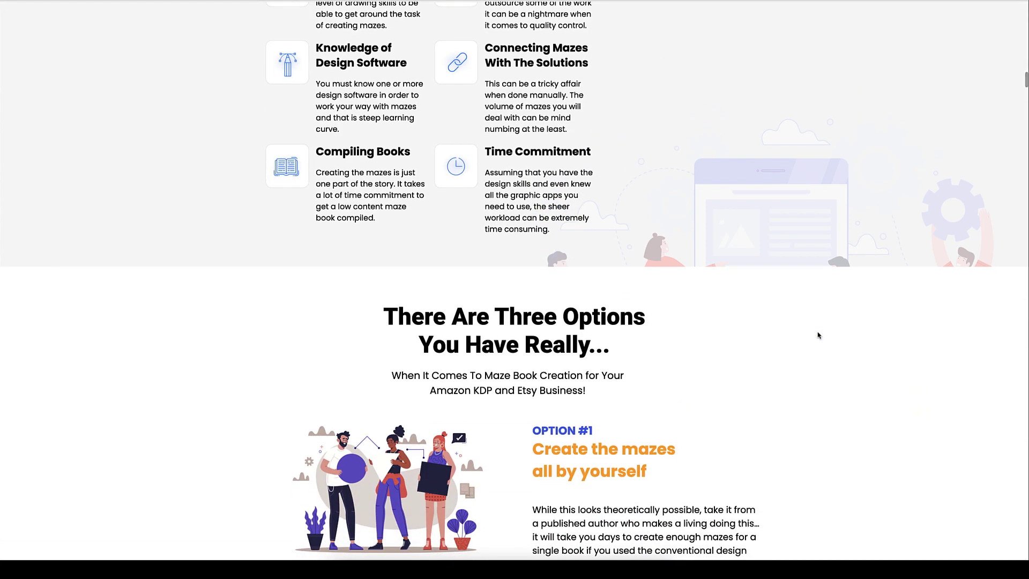
{"action": "scroll", "coordinate": [818, 335], "scroll_direction": "down", "scroll_amount": 3}
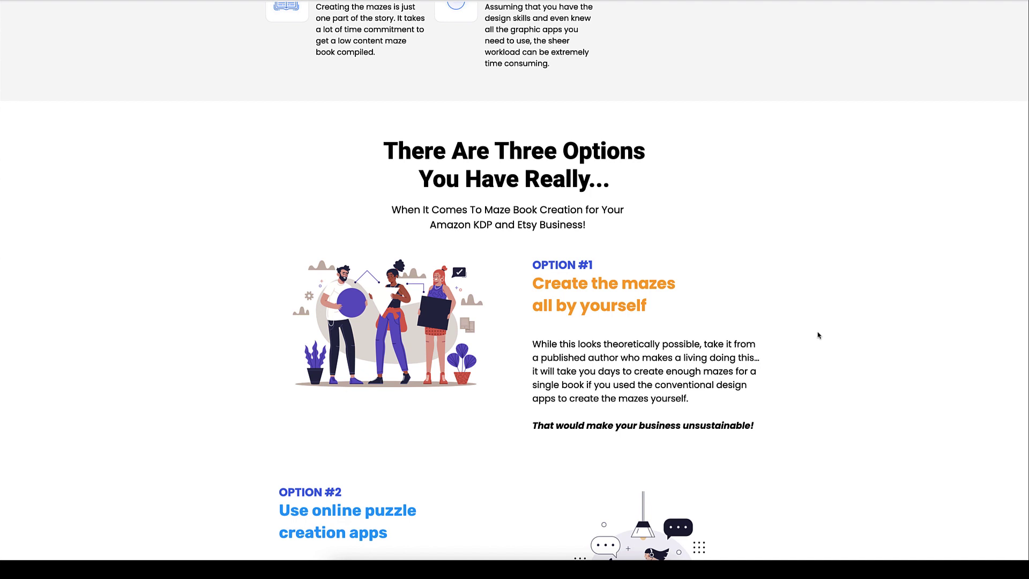
{"action": "scroll", "coordinate": [818, 336], "scroll_direction": "up", "scroll_amount": 6}
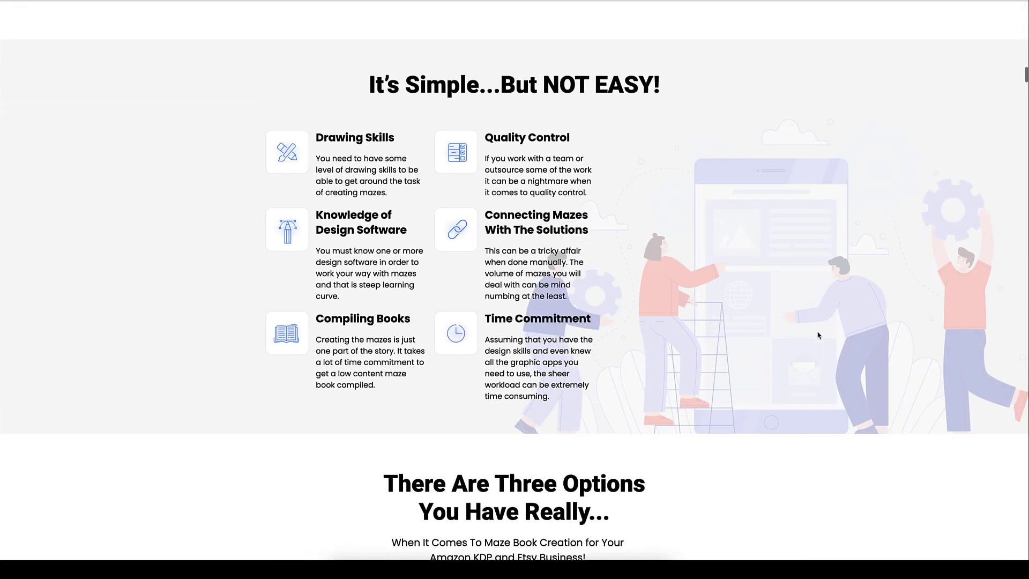
{"action": "scroll", "coordinate": [818, 336], "scroll_direction": "up", "scroll_amount": 7}
{"action": "scroll", "coordinate": [819, 335], "scroll_direction": "up", "scroll_amount": 8}
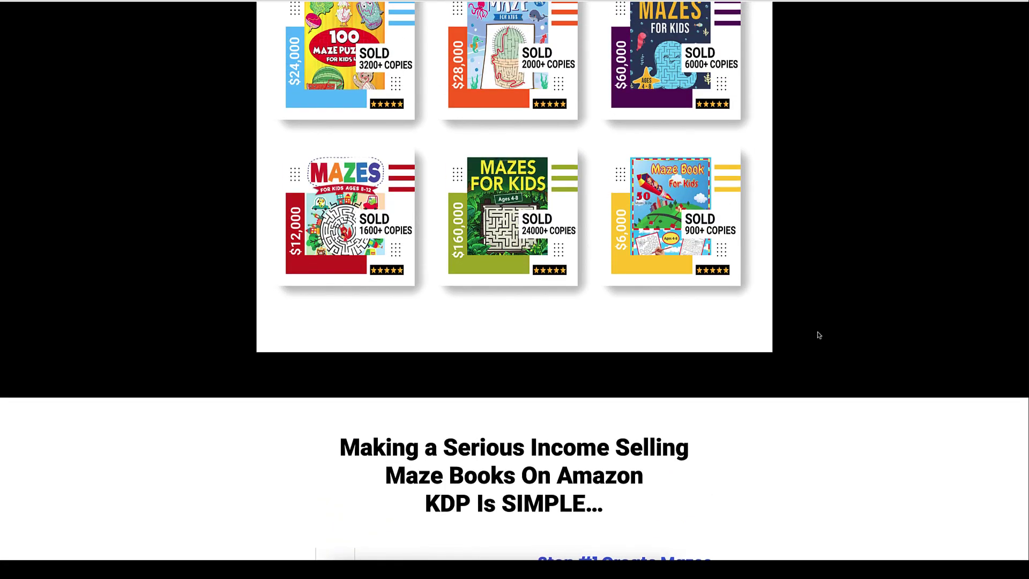
{"action": "scroll", "coordinate": [818, 335], "scroll_direction": "down", "scroll_amount": 1}
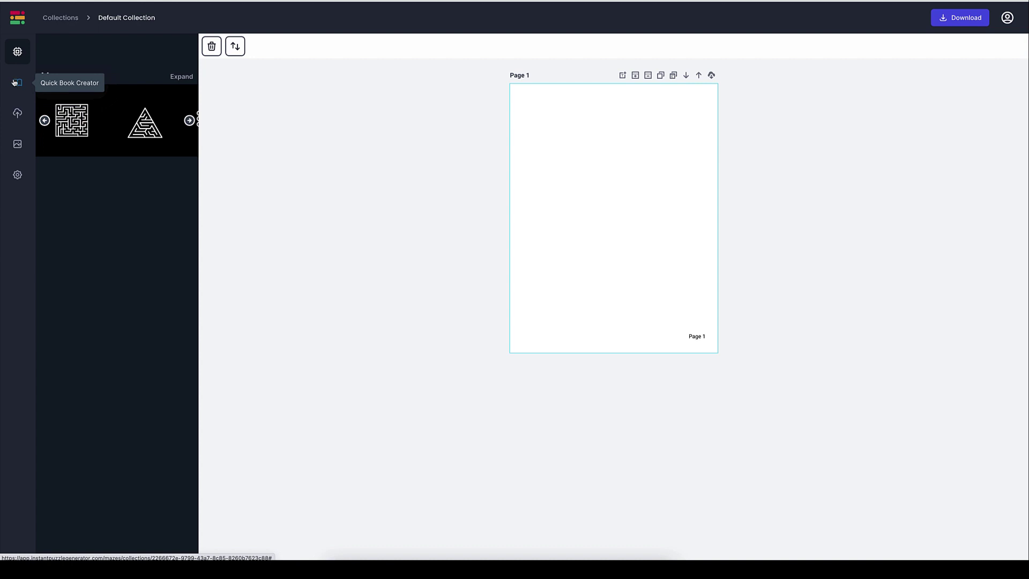
In Quick Book Creator, title the book 'Dinosaur Mazes' and switch difficulty from Simple to Medium.
{"action": "left_click", "coordinate": [14, 82]}
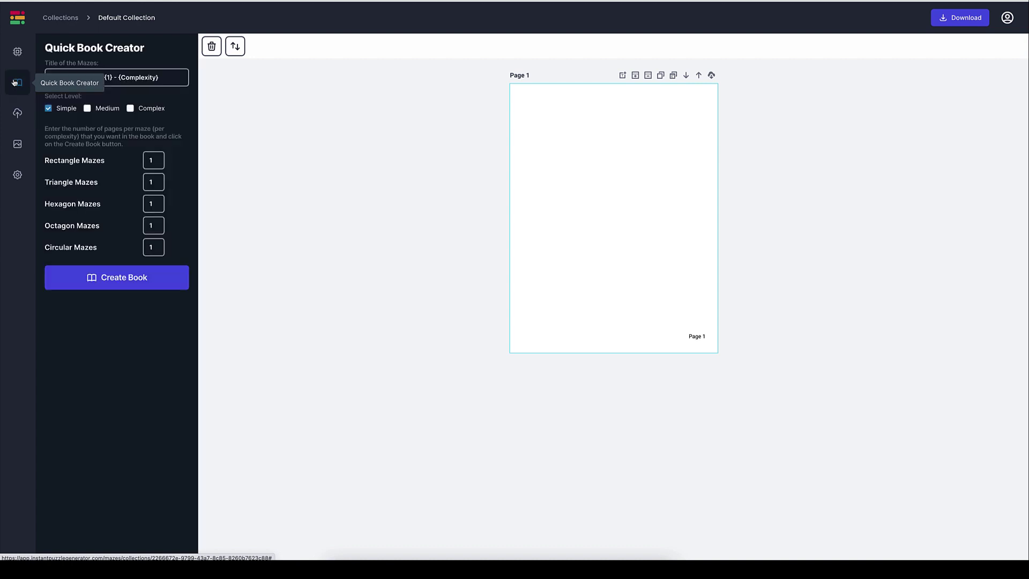
{"action": "triple_click", "coordinate": [105, 78]}
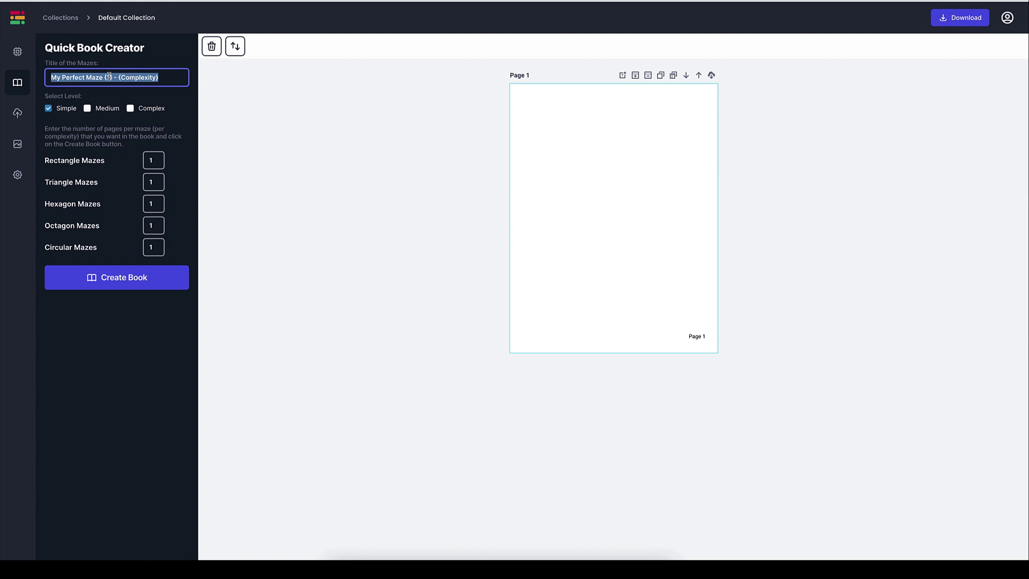
{"action": "type", "text": "Dinosaur Mazes"}
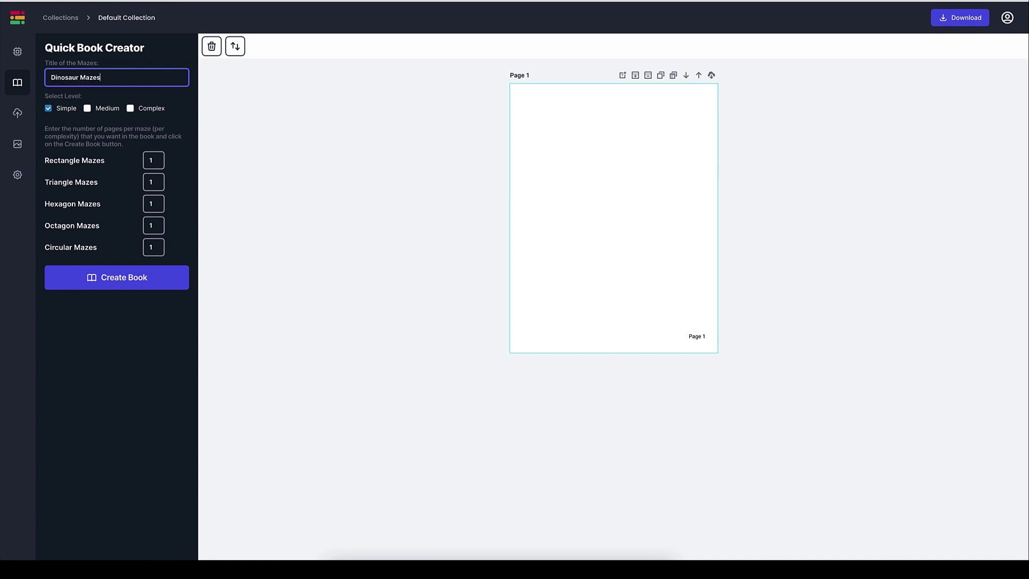
{"action": "left_click", "coordinate": [88, 110]}
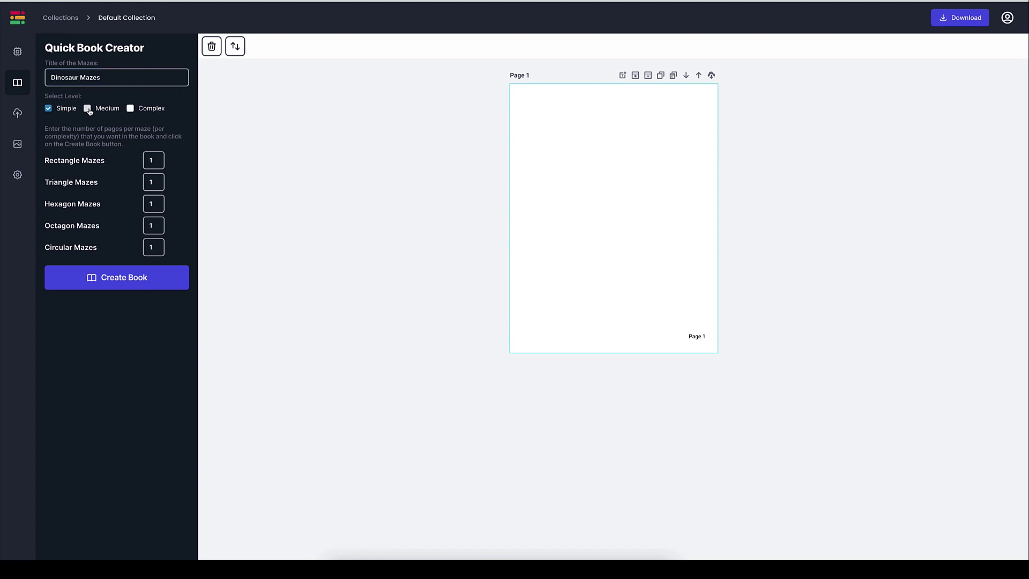
{"action": "left_click", "coordinate": [49, 108]}
Set the rectangle, triangle, hexagon, octagon and circular maze counts to 10 pages each.
{"action": "left_click", "coordinate": [153, 159]}
{"action": "type", "text": "0"}
{"action": "left_click", "coordinate": [154, 183]}
{"action": "key", "text": "XF86AudioMute"}
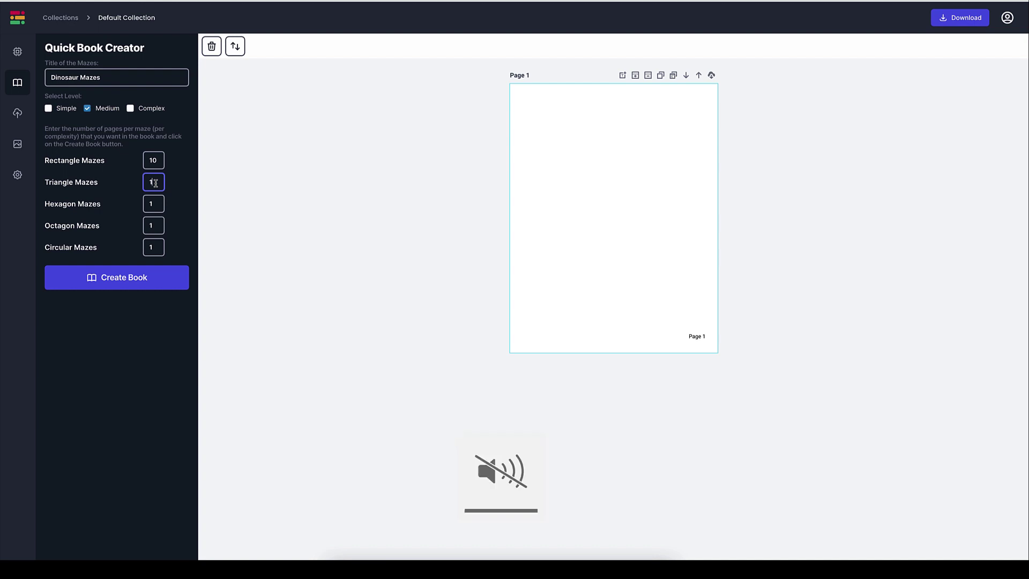
{"action": "type", "text": "0"}
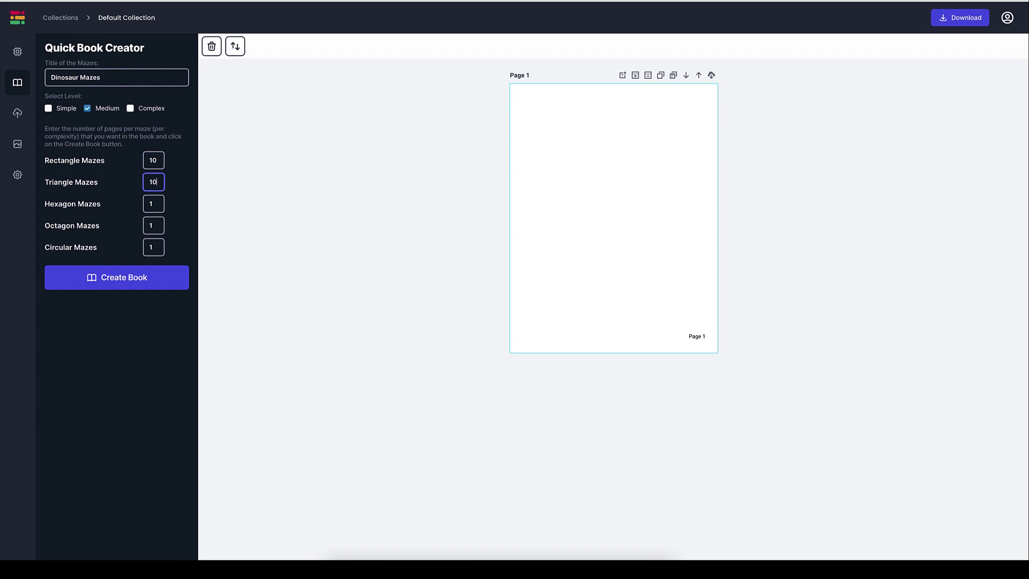
{"action": "key", "text": "XF86AudioMute"}
{"action": "left_click", "coordinate": [157, 206]}
{"action": "type", "text": "0"}
{"action": "left_click", "coordinate": [155, 229]}
{"action": "type", "text": "0"}
{"action": "left_click", "coordinate": [153, 248]}
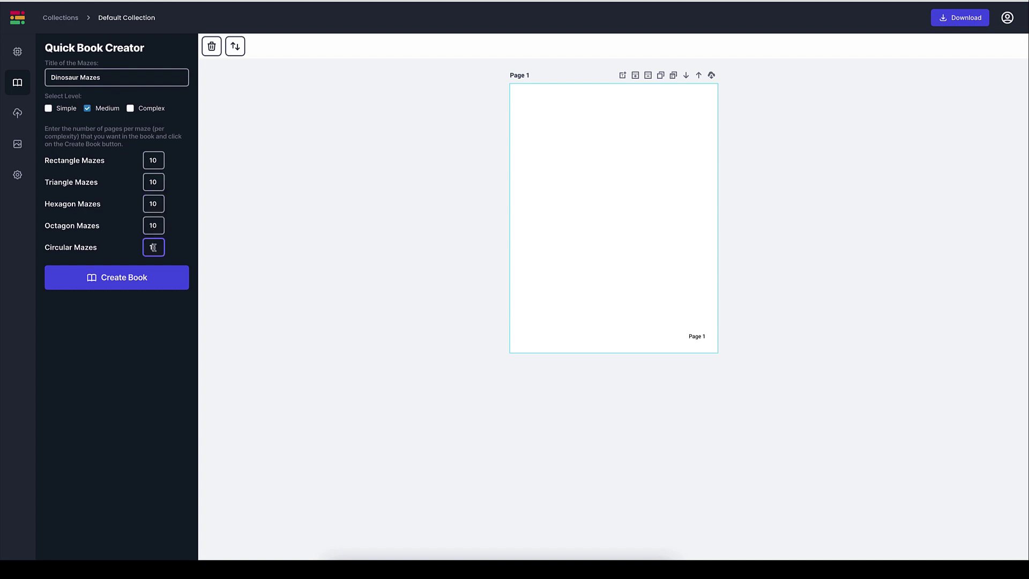
Create the book and scroll through its generated Dinosaur Mazes rectangle-maze pages.
{"action": "left_click", "coordinate": [118, 283]}
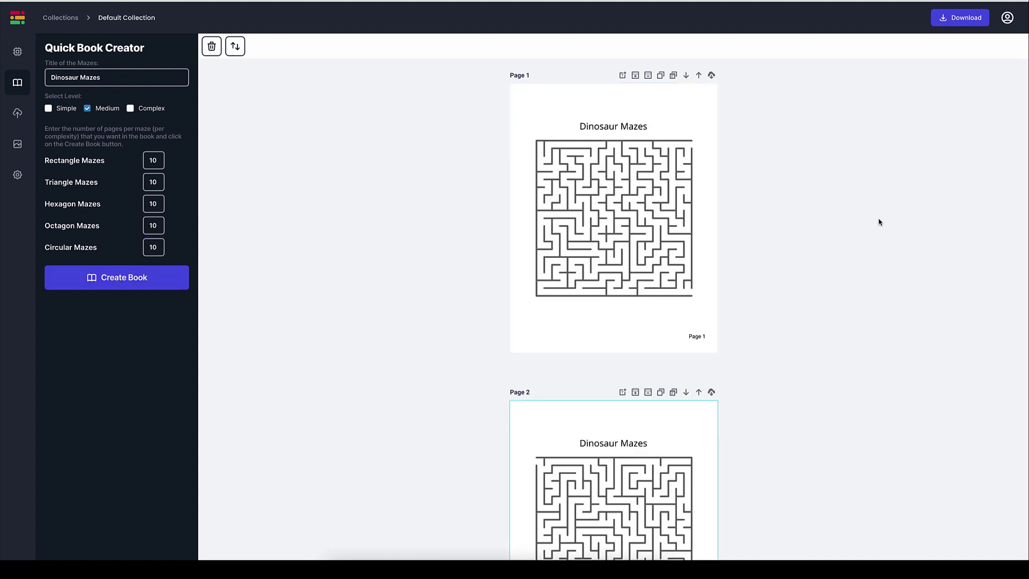
{"action": "scroll", "coordinate": [880, 223], "scroll_direction": "down", "scroll_amount": 1}
{"action": "scroll", "coordinate": [880, 222], "scroll_direction": "down", "scroll_amount": 3}
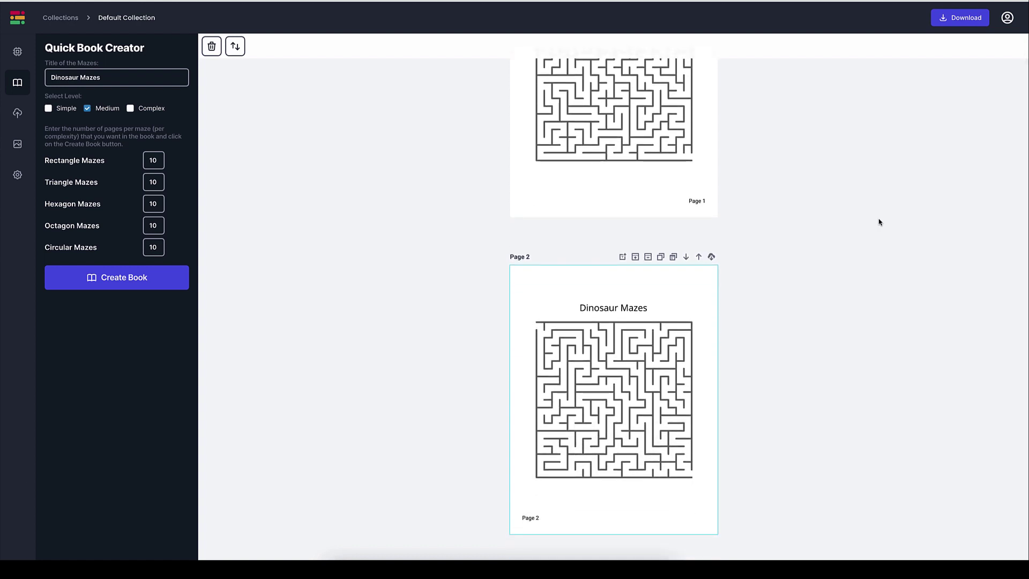
{"action": "scroll", "coordinate": [880, 223], "scroll_direction": "down", "scroll_amount": 6}
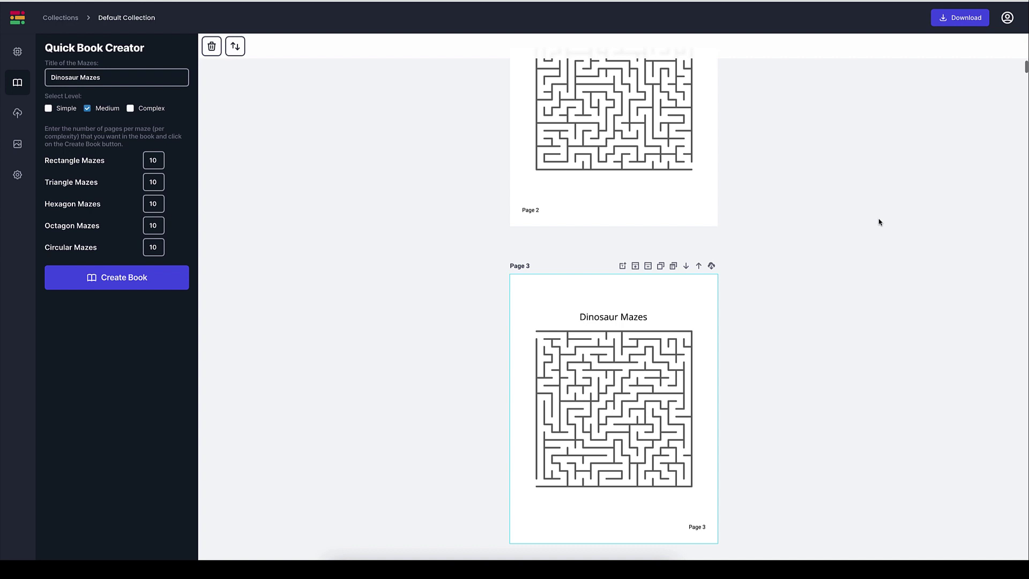
{"action": "scroll", "coordinate": [879, 222], "scroll_direction": "down", "scroll_amount": 8}
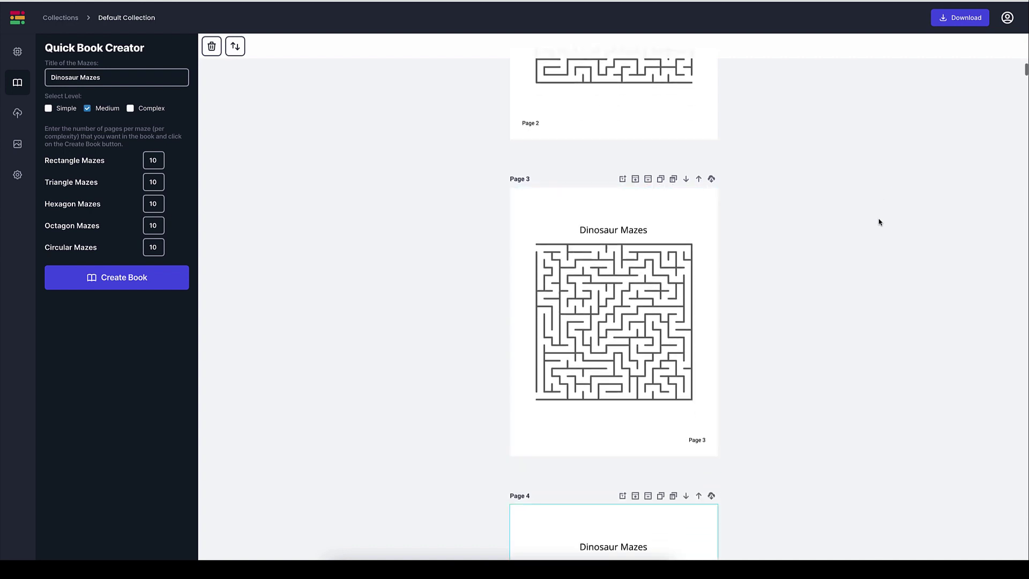
{"action": "scroll", "coordinate": [880, 223], "scroll_direction": "down", "scroll_amount": 20}
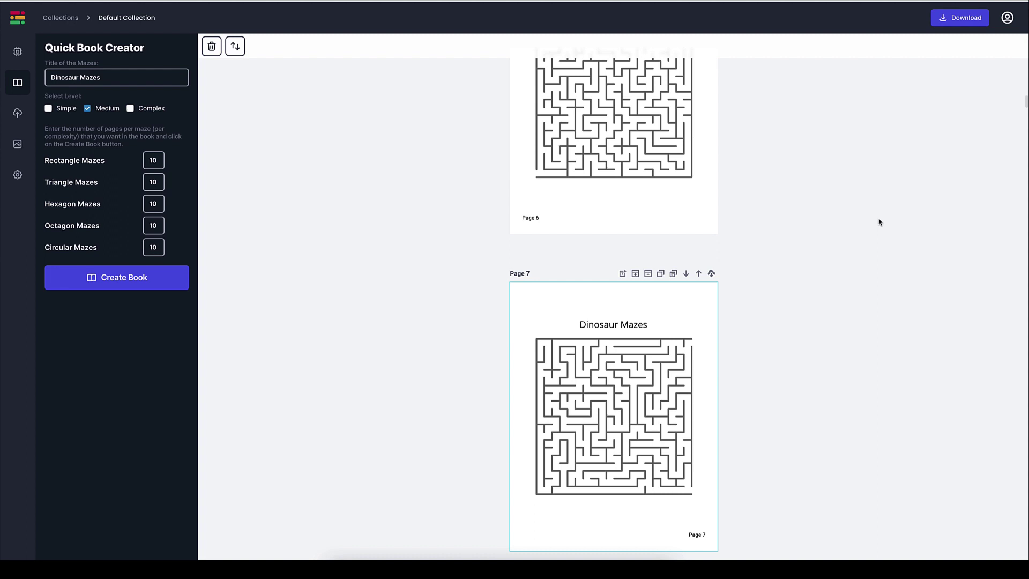
{"action": "scroll", "coordinate": [880, 222], "scroll_direction": "up", "scroll_amount": 12}
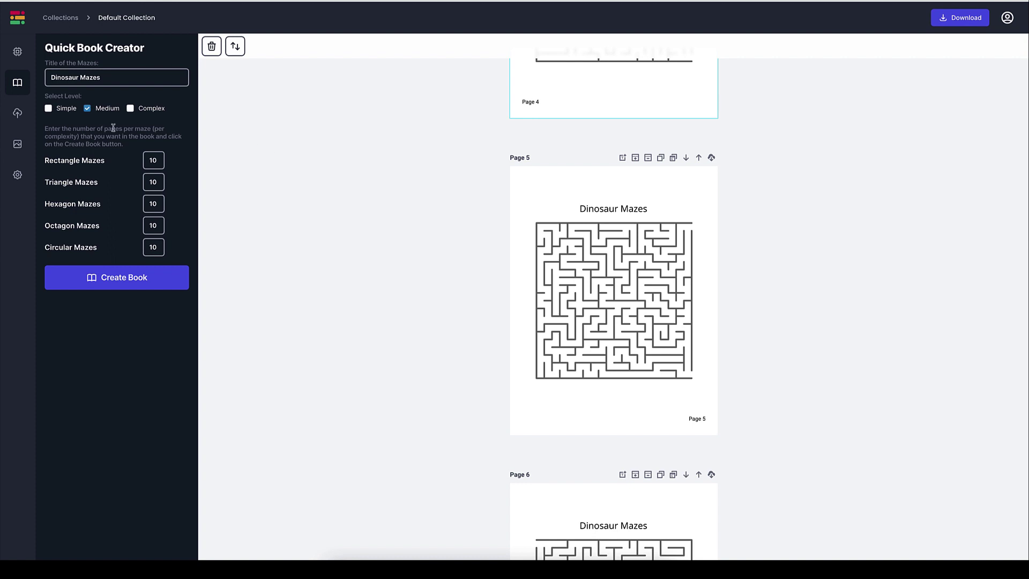
Browse more animal page background templates, then bring up the Upload Images panel.
{"action": "left_click", "coordinate": [17, 176]}
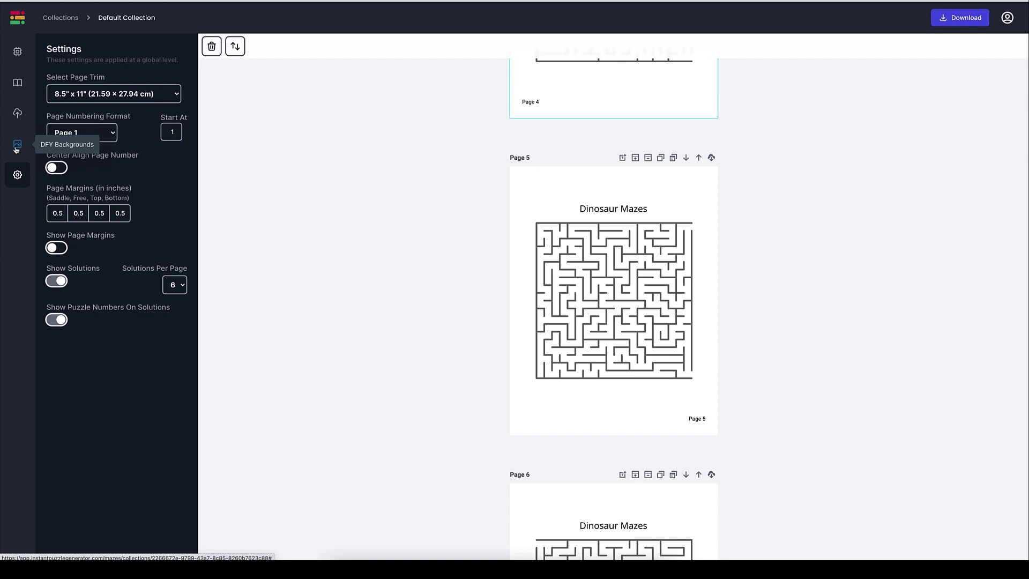
{"action": "left_click", "coordinate": [17, 148]}
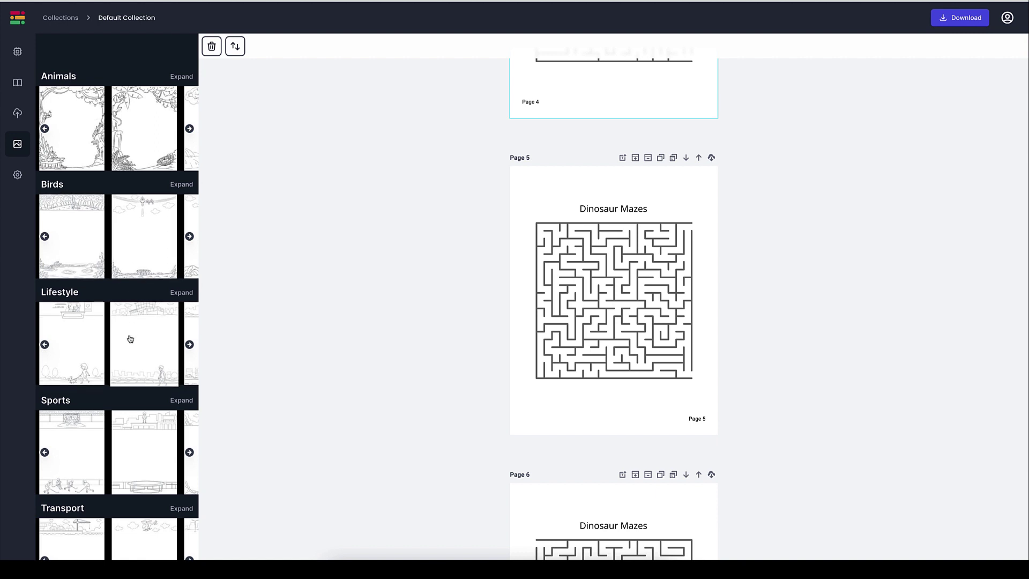
{"action": "scroll", "coordinate": [131, 343], "scroll_direction": "down", "scroll_amount": 2}
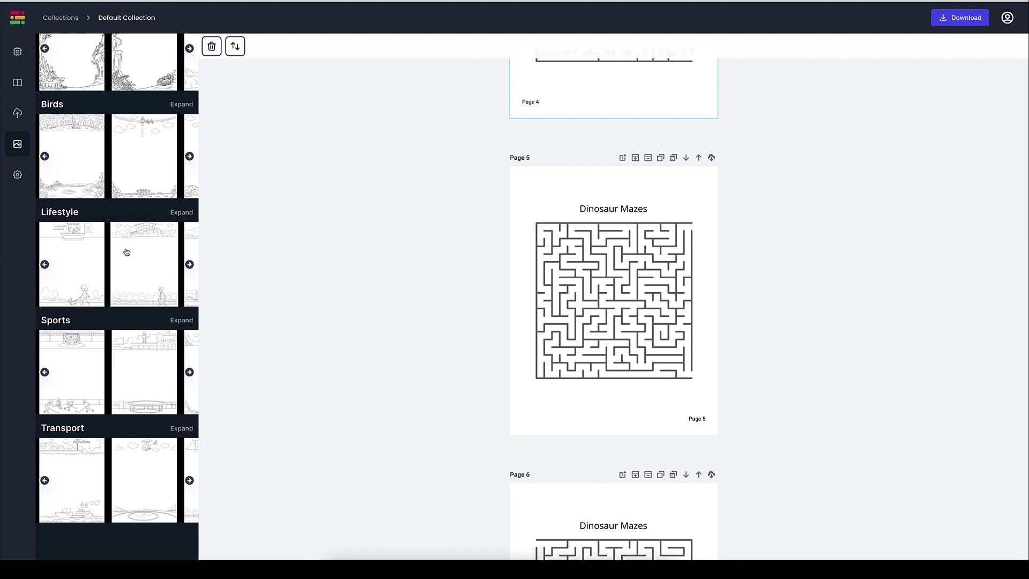
{"action": "scroll", "coordinate": [127, 252], "scroll_direction": "up", "scroll_amount": 2}
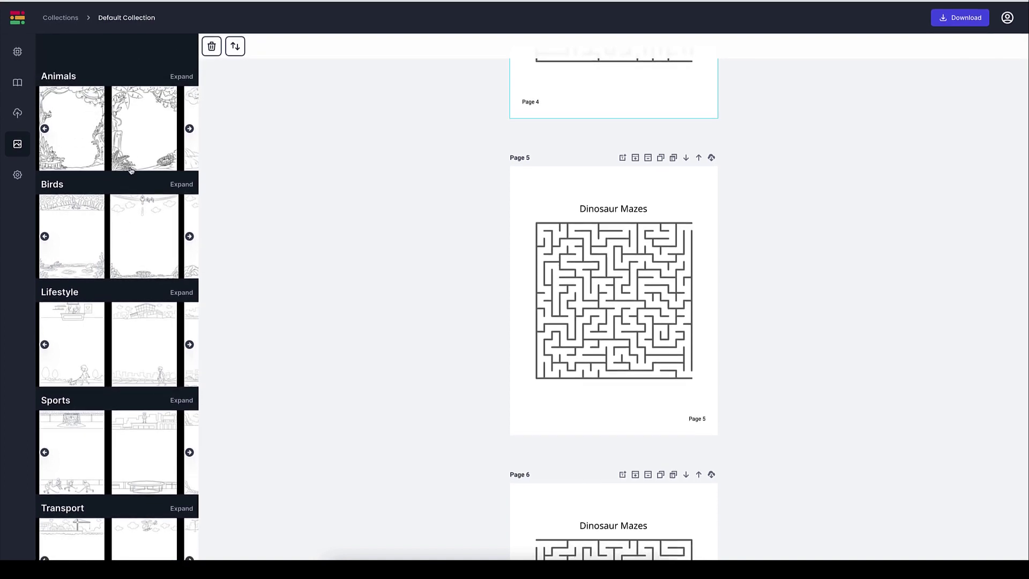
{"action": "left_click", "coordinate": [189, 130]}
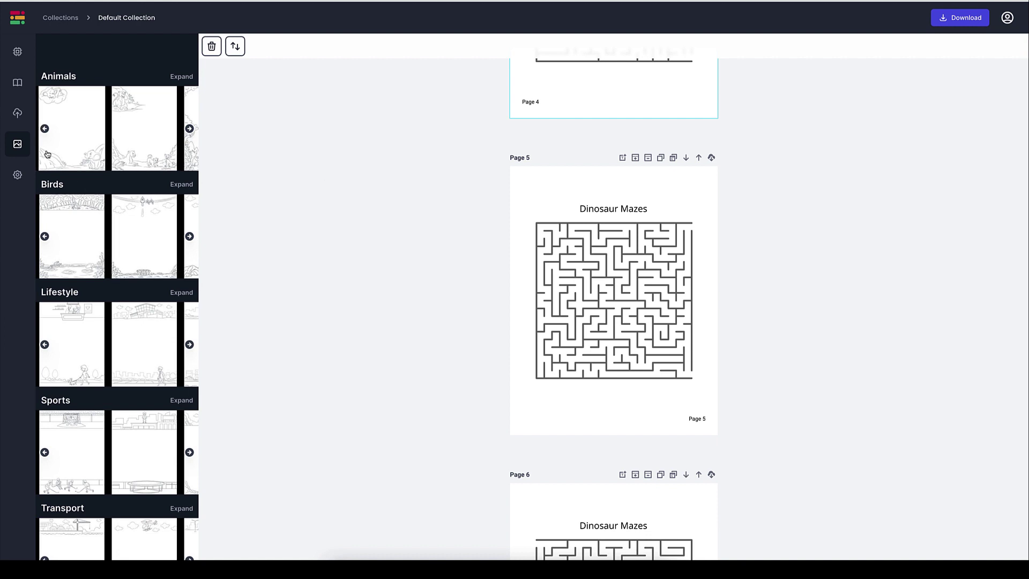
{"action": "left_click", "coordinate": [18, 116]}
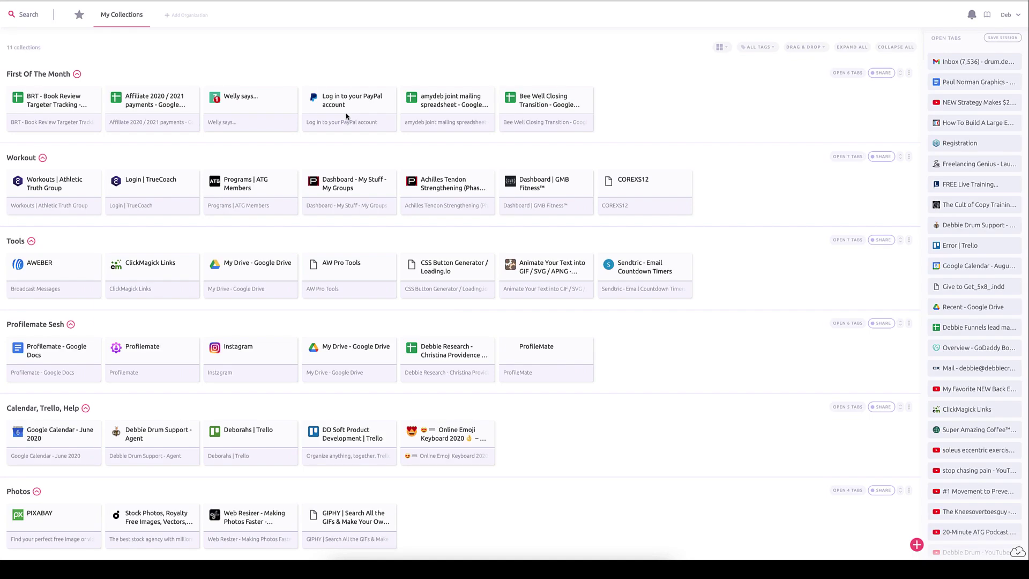
Go to the Pixabay stock image site, search 'dinosaur' and browse the results.
{"action": "key", "text": "ctrl+l"}
{"action": "type", "text": "pexels"}
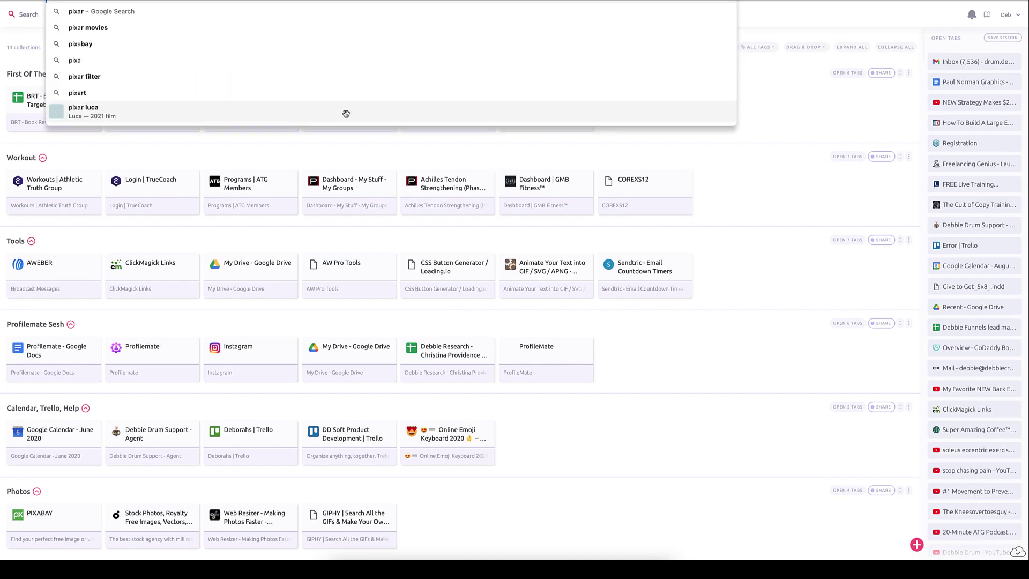
{"action": "key", "text": "Return"}
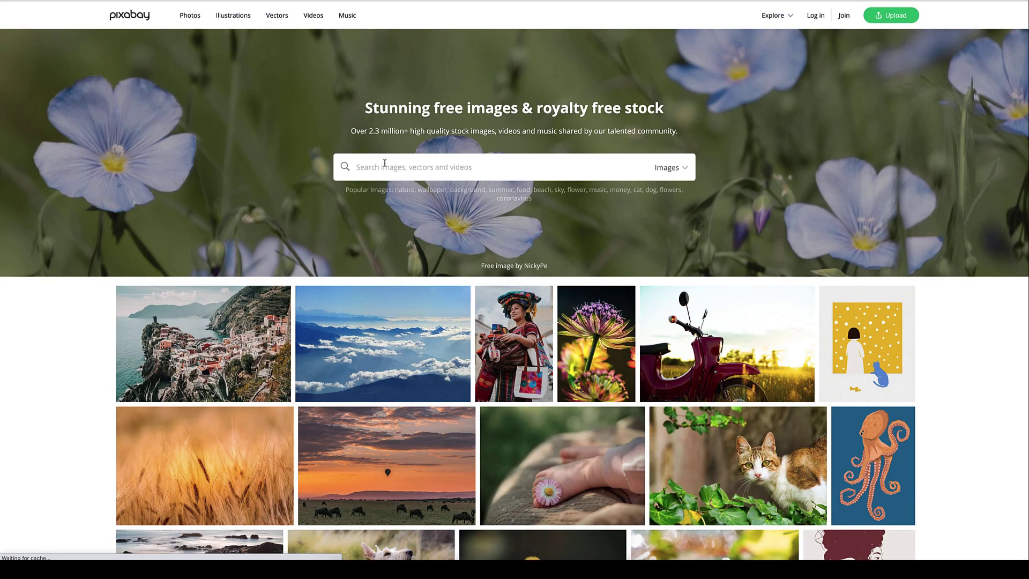
{"action": "type", "text": "dinosaur"}
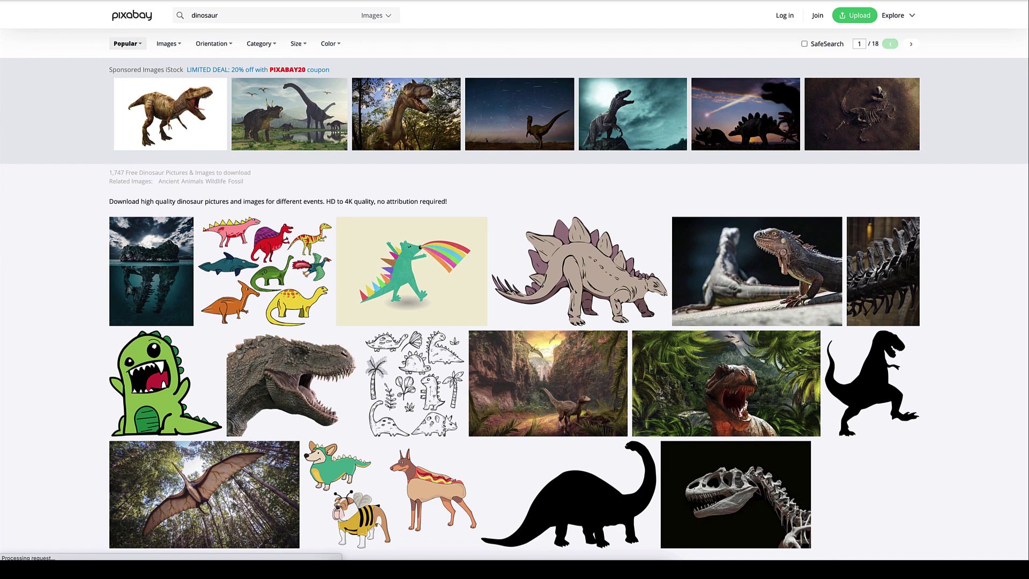
{"action": "scroll", "coordinate": [384, 166], "scroll_direction": "down", "scroll_amount": 1}
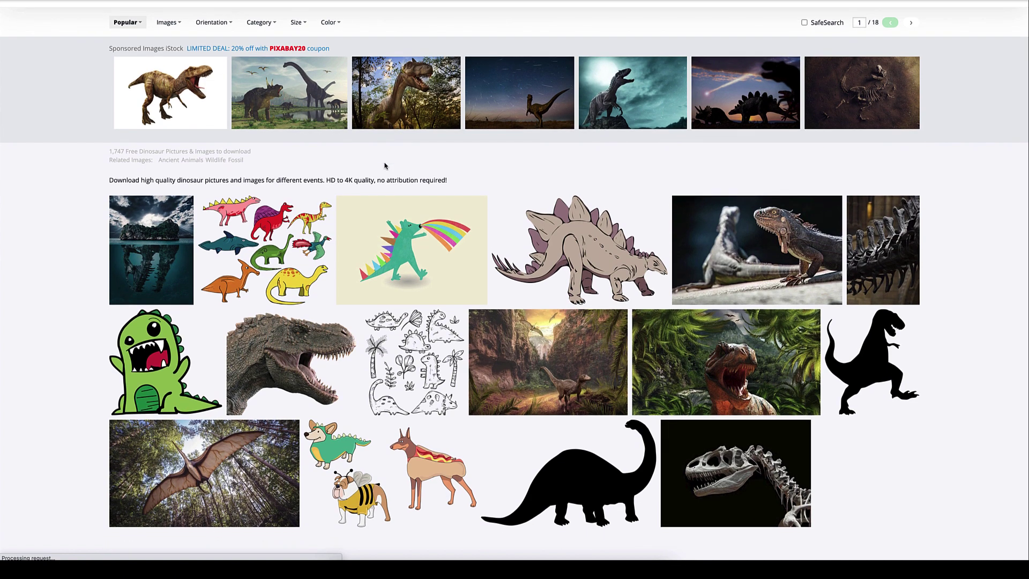
{"action": "scroll", "coordinate": [385, 166], "scroll_direction": "down", "scroll_amount": 1}
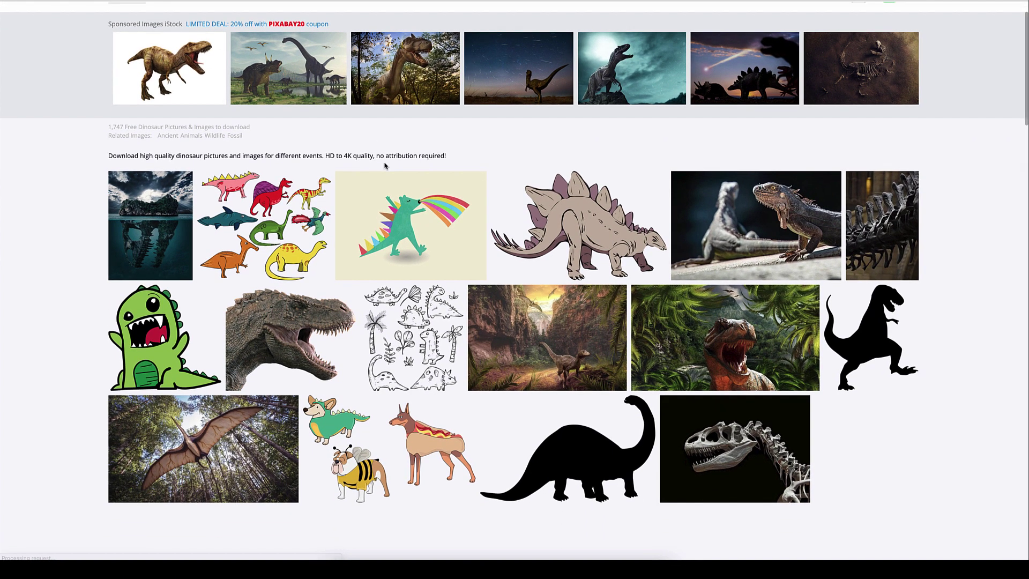
{"action": "scroll", "coordinate": [385, 166], "scroll_direction": "down", "scroll_amount": 7}
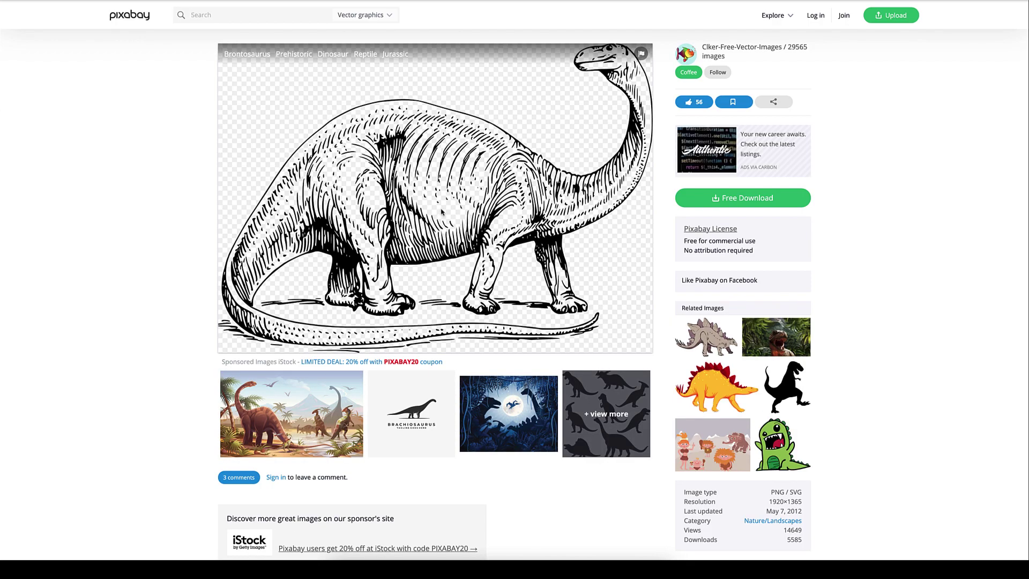
Save the brontosaurus image, insert it into the book, and scroll to Page 4.
{"action": "right_click", "coordinate": [442, 213]}
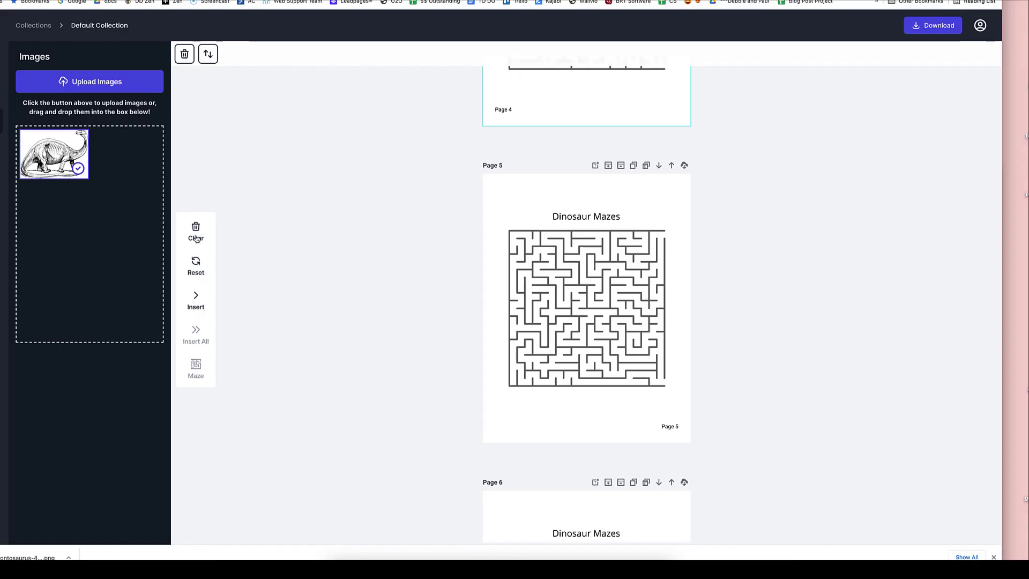
{"action": "left_click", "coordinate": [197, 298]}
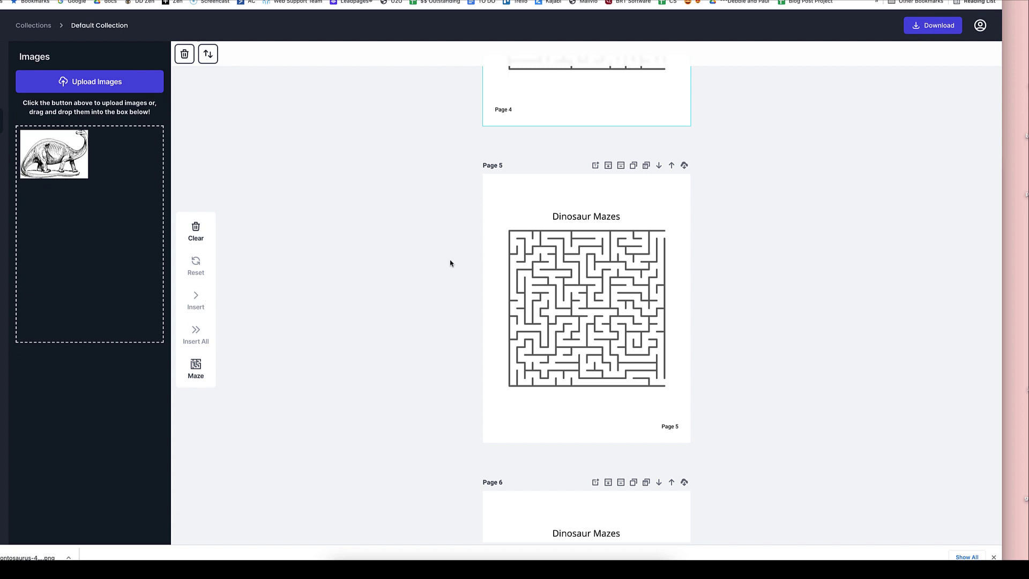
{"action": "scroll", "coordinate": [450, 263], "scroll_direction": "up", "scroll_amount": 8}
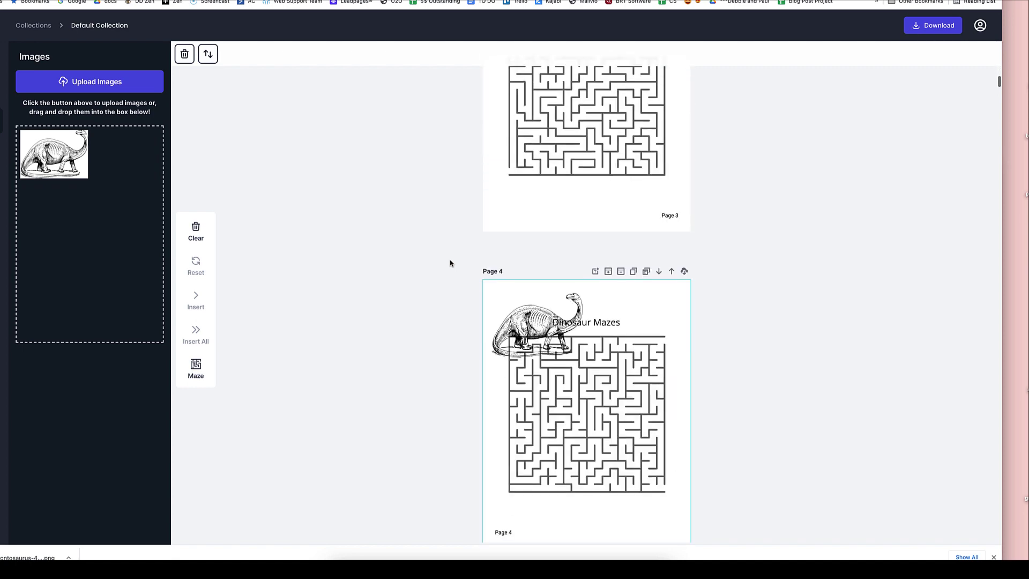
{"action": "scroll", "coordinate": [451, 263], "scroll_direction": "down", "scroll_amount": 4}
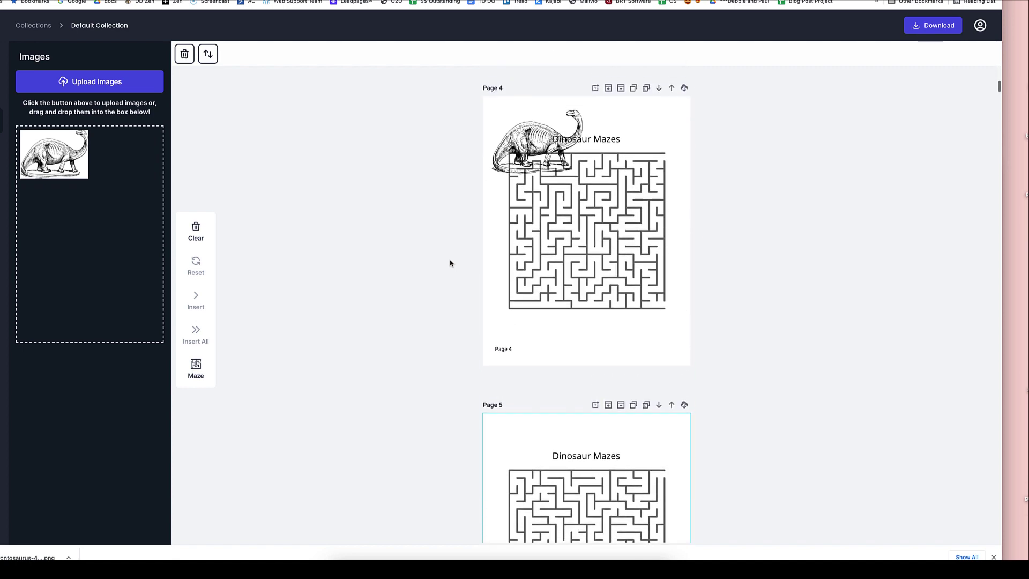
{"action": "scroll", "coordinate": [451, 263], "scroll_direction": "up", "scroll_amount": 15}
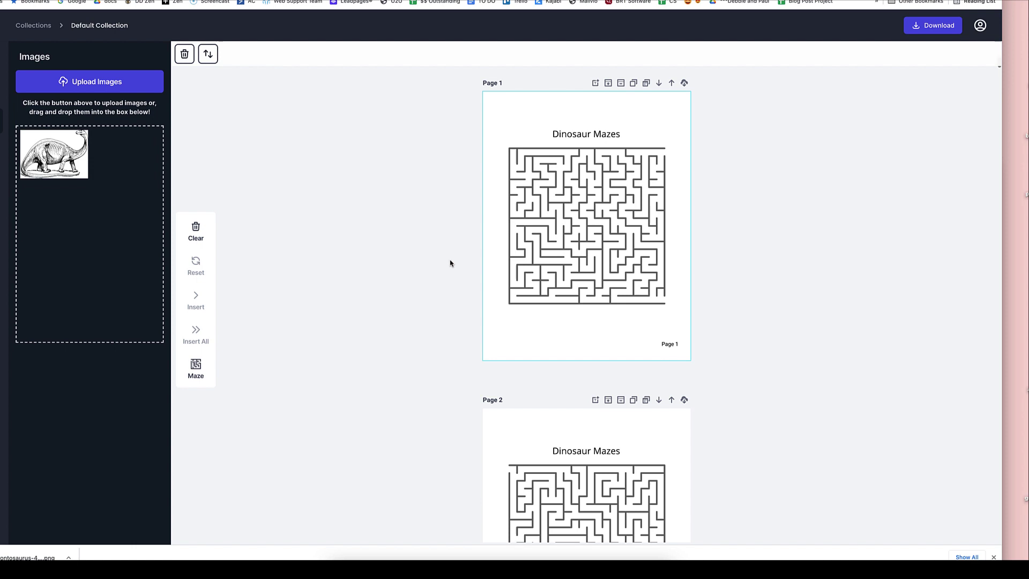
{"action": "scroll", "coordinate": [450, 263], "scroll_direction": "down", "scroll_amount": 13}
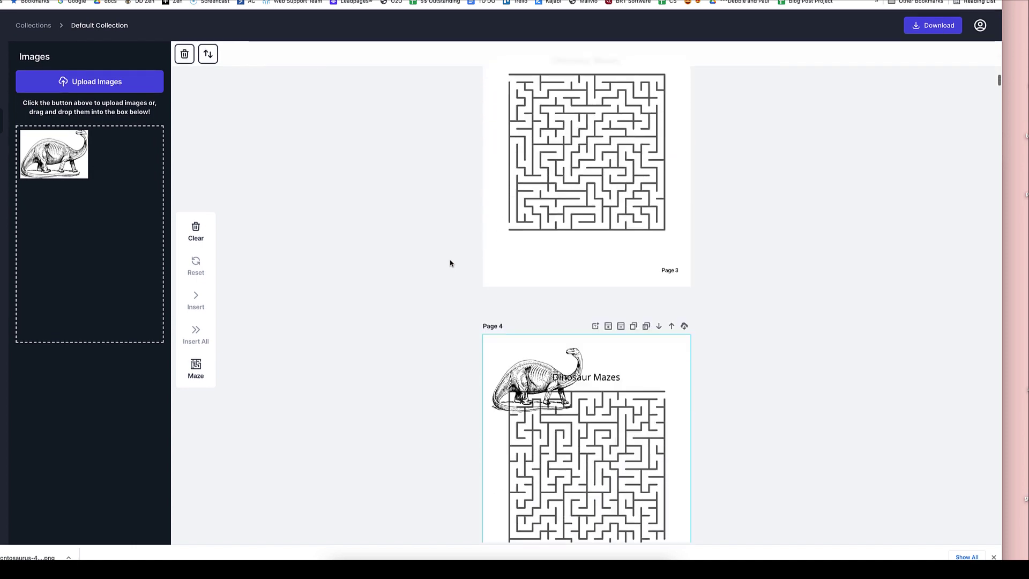
{"action": "scroll", "coordinate": [450, 263], "scroll_direction": "down", "scroll_amount": 2}
Resize the brontosaurus on Page 4 and nudge the maze slightly lower and right.
{"action": "left_click", "coordinate": [526, 338]}
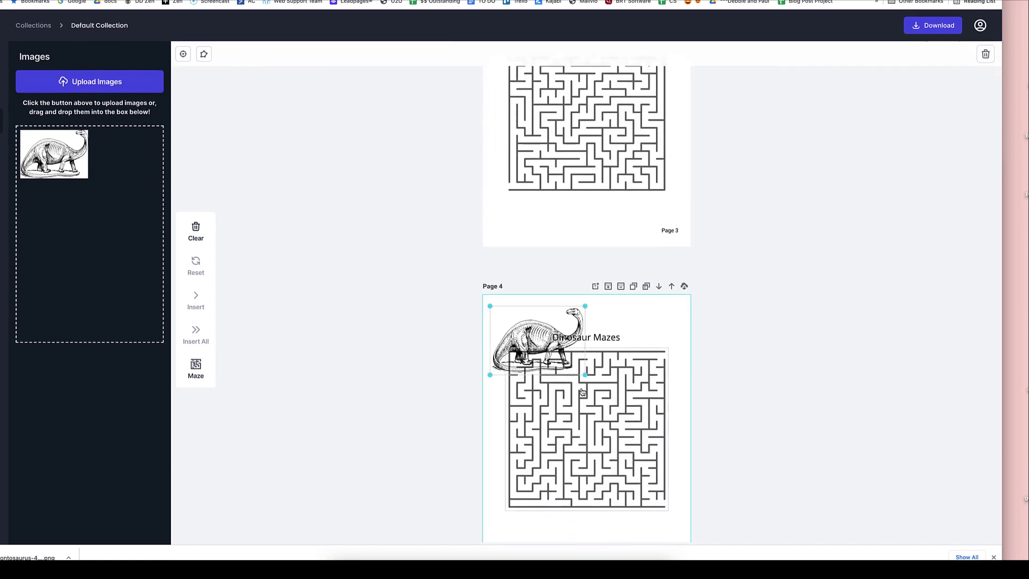
{"action": "left_click_drag", "start_coordinate": [586, 376], "coordinate": [636, 424]}
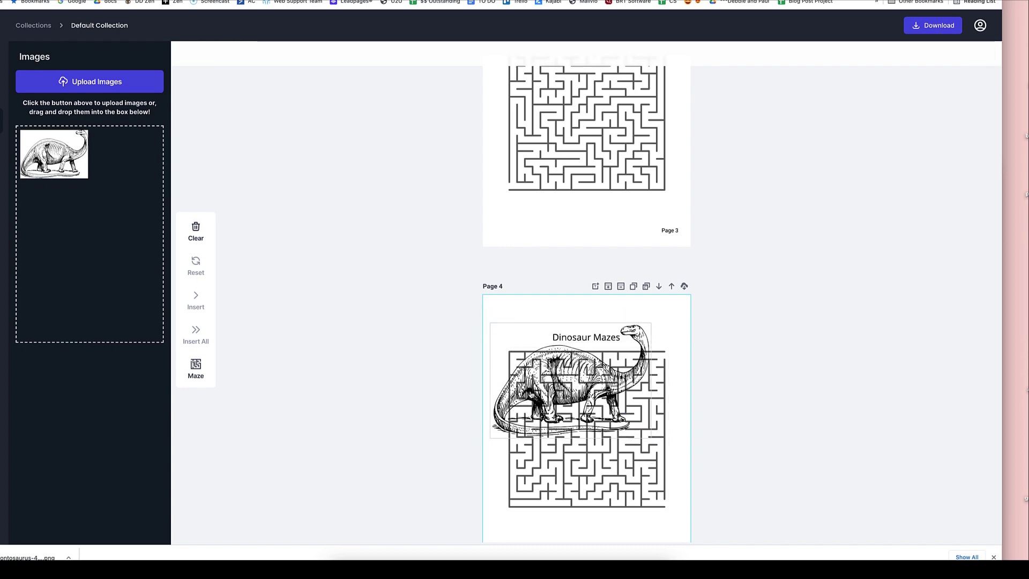
{"action": "left_click_drag", "start_coordinate": [571, 381], "coordinate": [519, 329]}
{"action": "left_click_drag", "start_coordinate": [572, 359], "coordinate": [576, 384]}
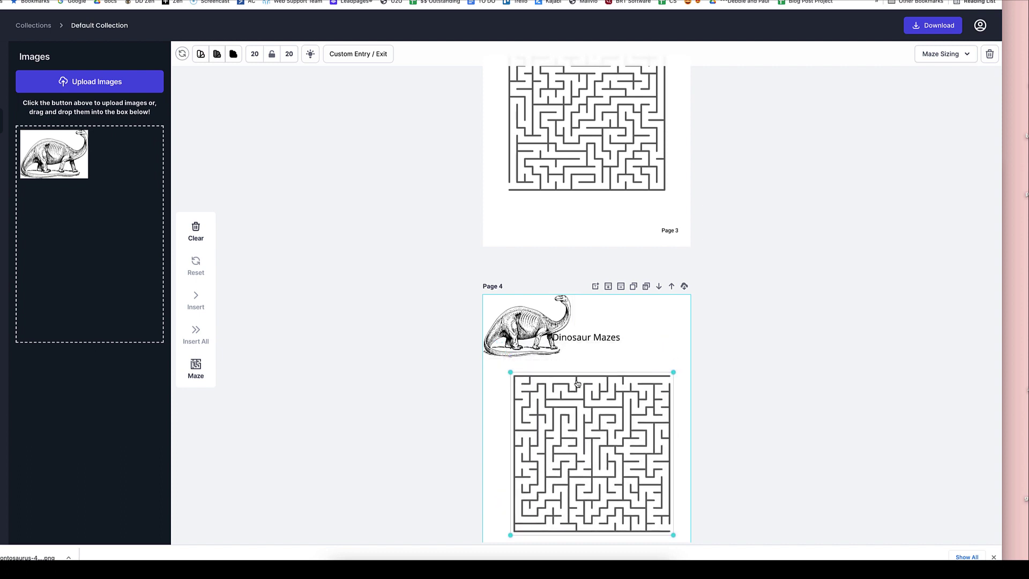
{"action": "left_click", "coordinate": [568, 341]}
Delete Page 4's Dinosaur Mazes title and move the brontosaurus above the maze's centre.
{"action": "left_click", "coordinate": [590, 336]}
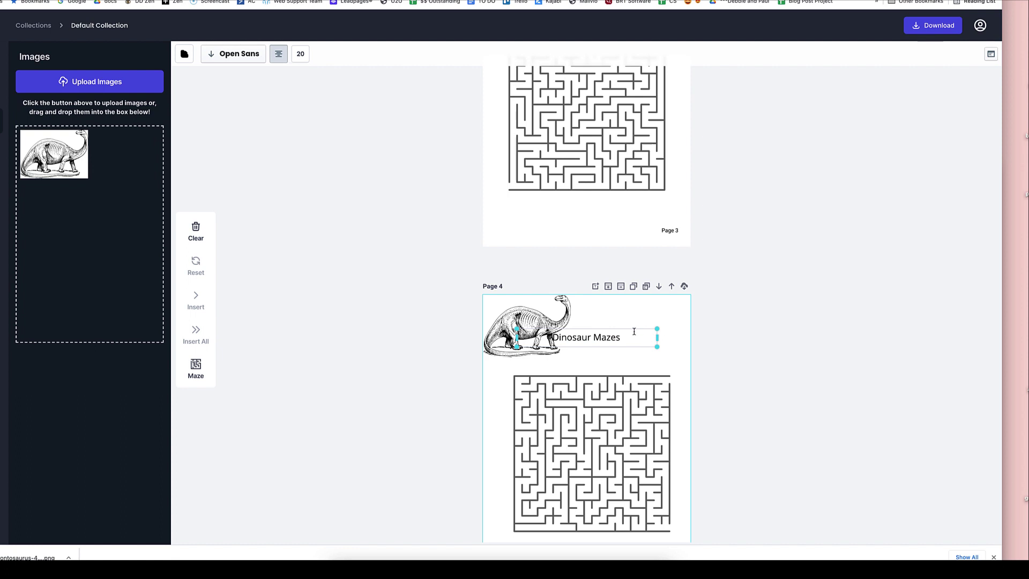
{"action": "left_click", "coordinate": [611, 342]}
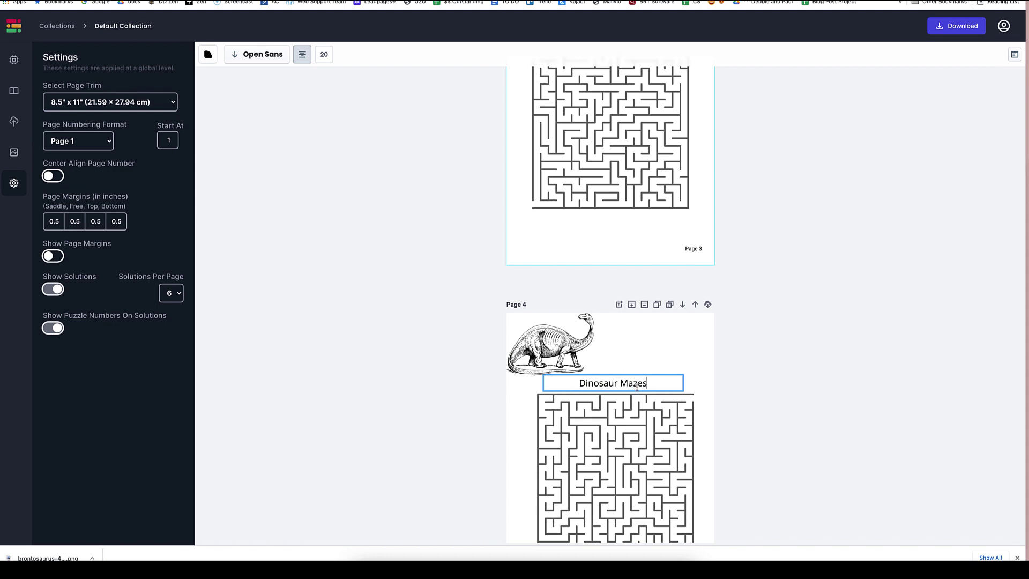
{"action": "left_click", "coordinate": [621, 385]}
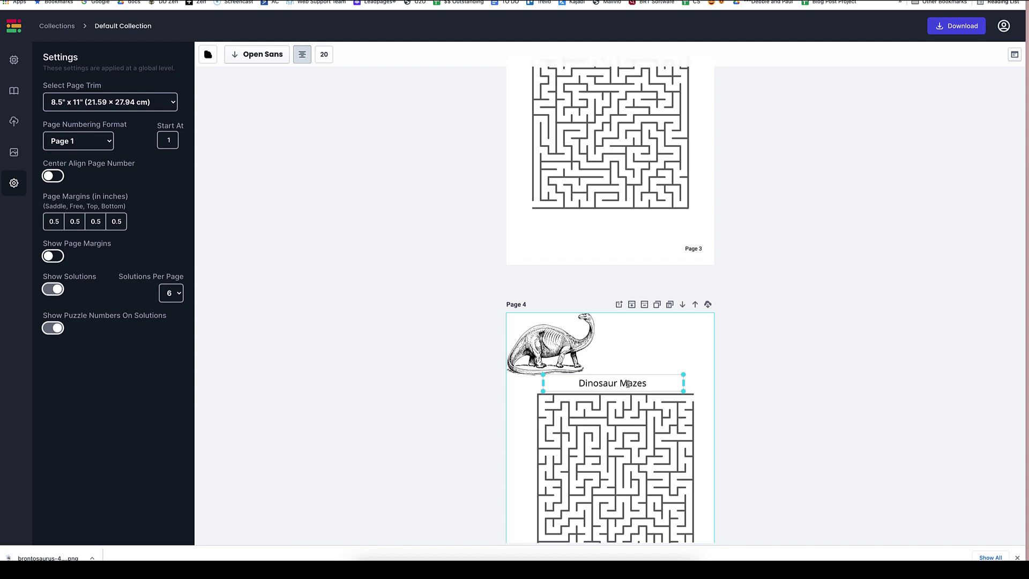
{"action": "key", "text": "BackSpace"}
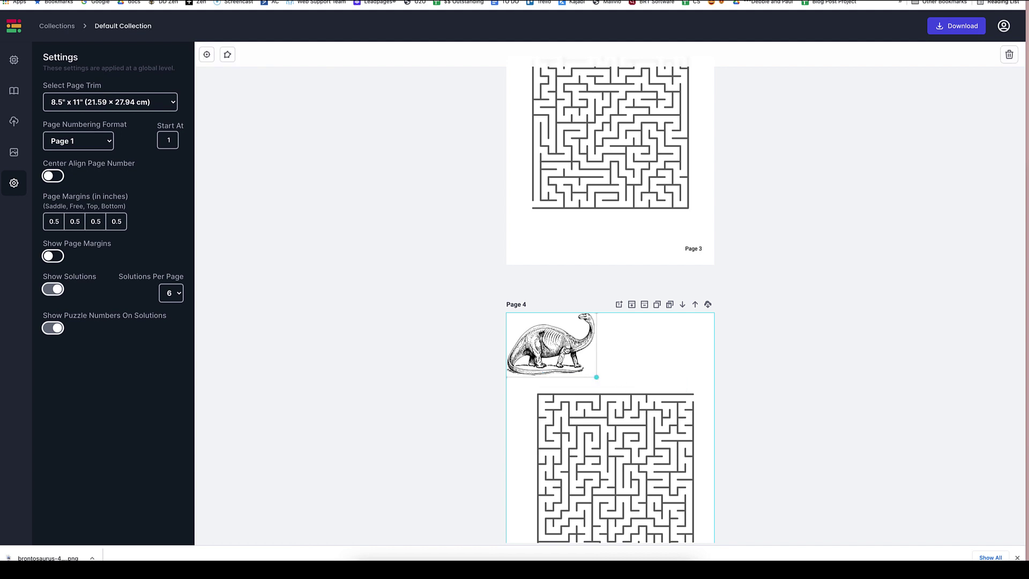
{"action": "left_click_drag", "start_coordinate": [569, 352], "coordinate": [632, 361]}
Deselect the brontosaurus and scroll down through the book pages.
{"action": "left_click", "coordinate": [795, 296]}
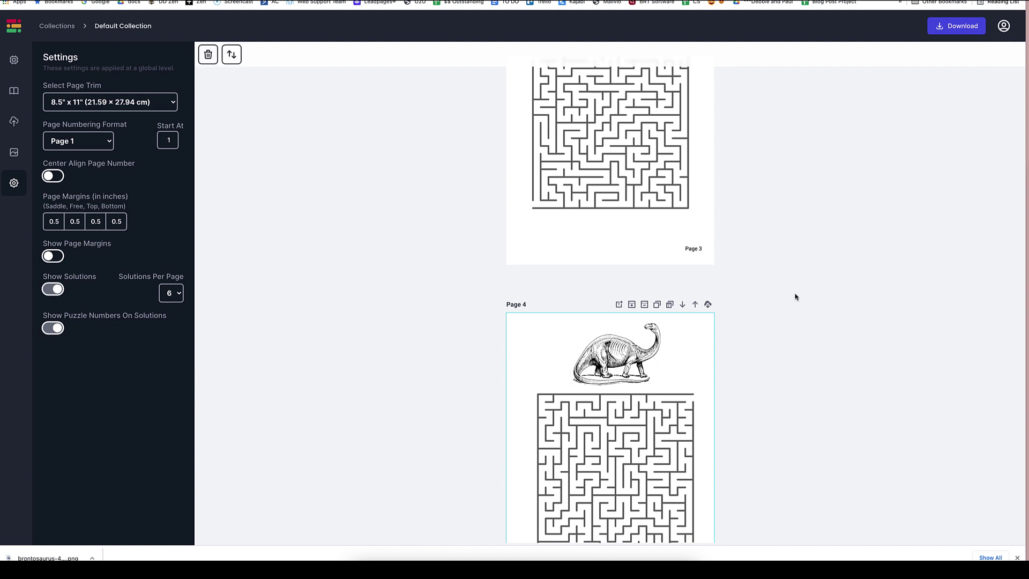
{"action": "scroll", "coordinate": [796, 297], "scroll_direction": "up", "scroll_amount": 3}
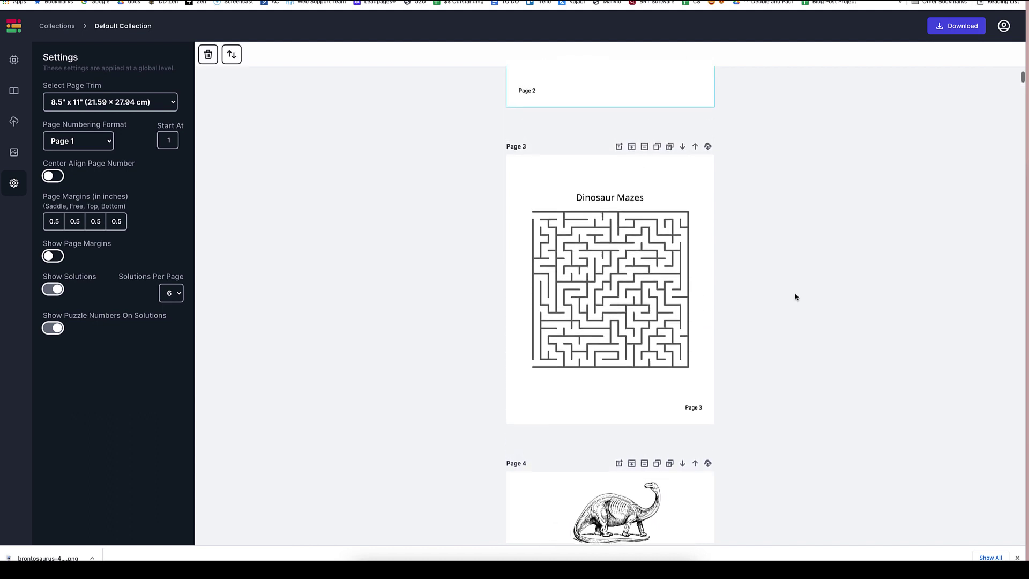
{"action": "scroll", "coordinate": [796, 297], "scroll_direction": "down", "scroll_amount": 3}
{"action": "scroll", "coordinate": [795, 297], "scroll_direction": "down", "scroll_amount": 3}
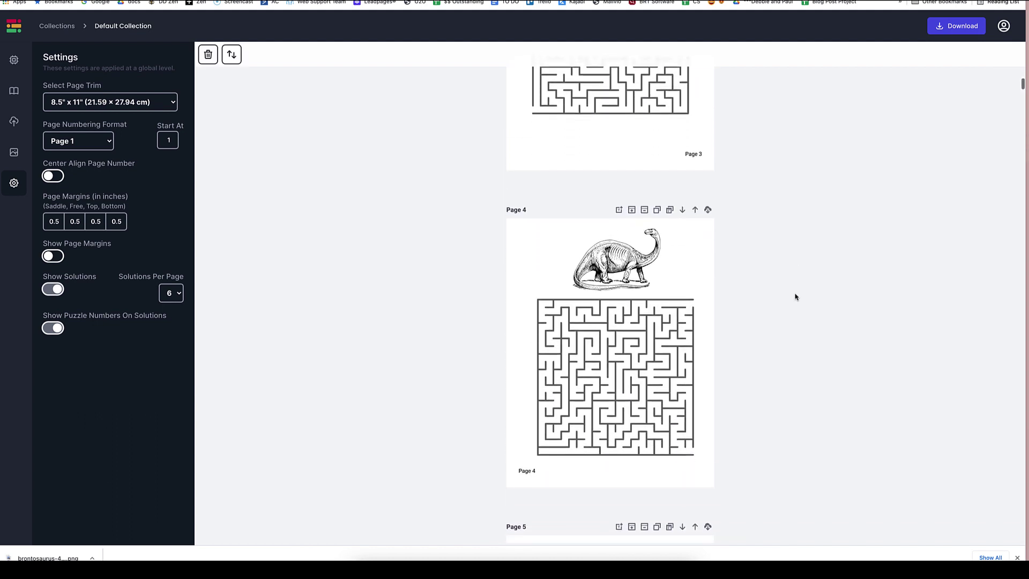
{"action": "scroll", "coordinate": [795, 297], "scroll_direction": "down", "scroll_amount": 3}
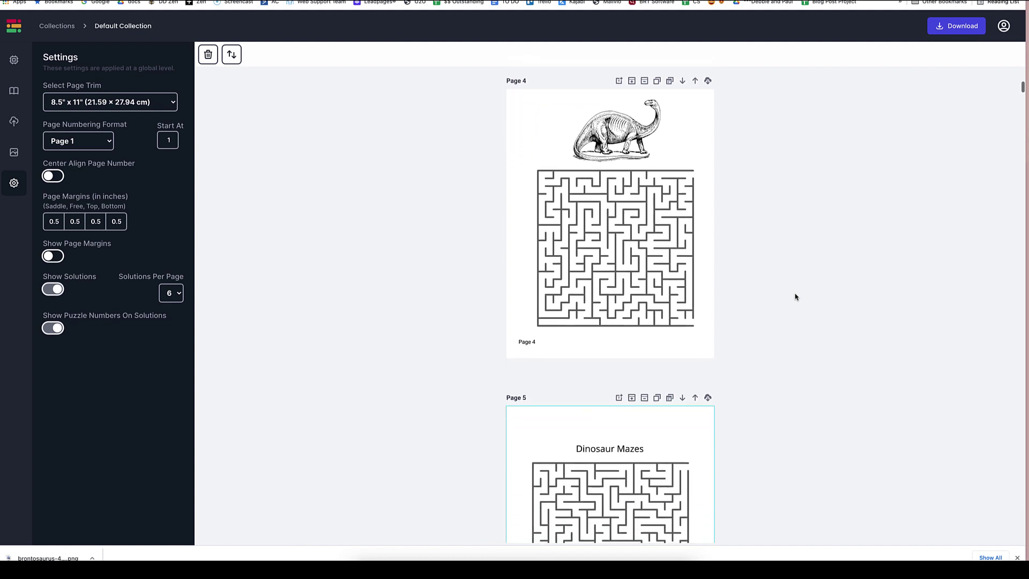
{"action": "scroll", "coordinate": [795, 297], "scroll_direction": "down", "scroll_amount": 2}
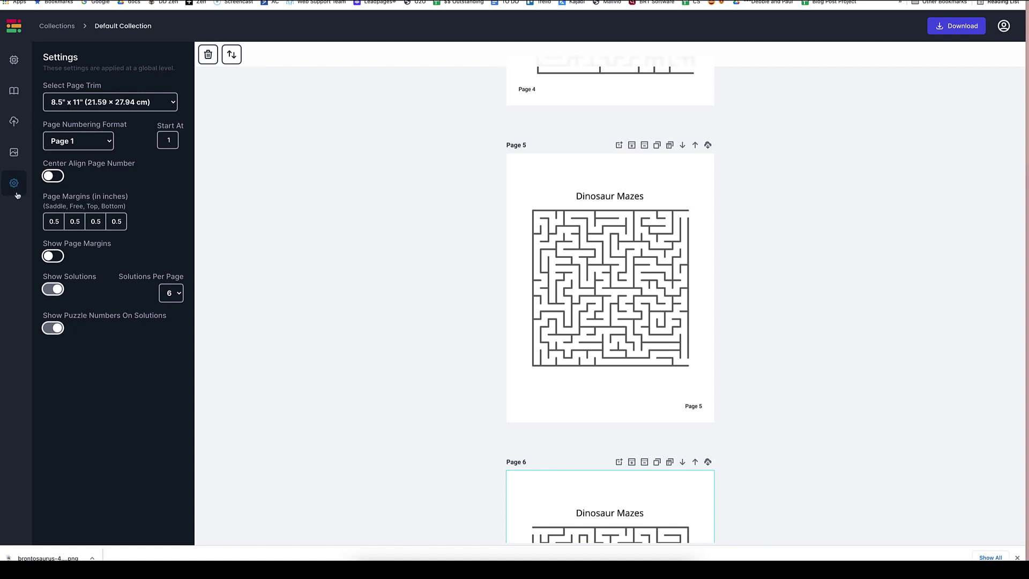
Keep the page trim size at 8.5" x 11" and scroll back up toward Page 2.
{"action": "left_click", "coordinate": [121, 103]}
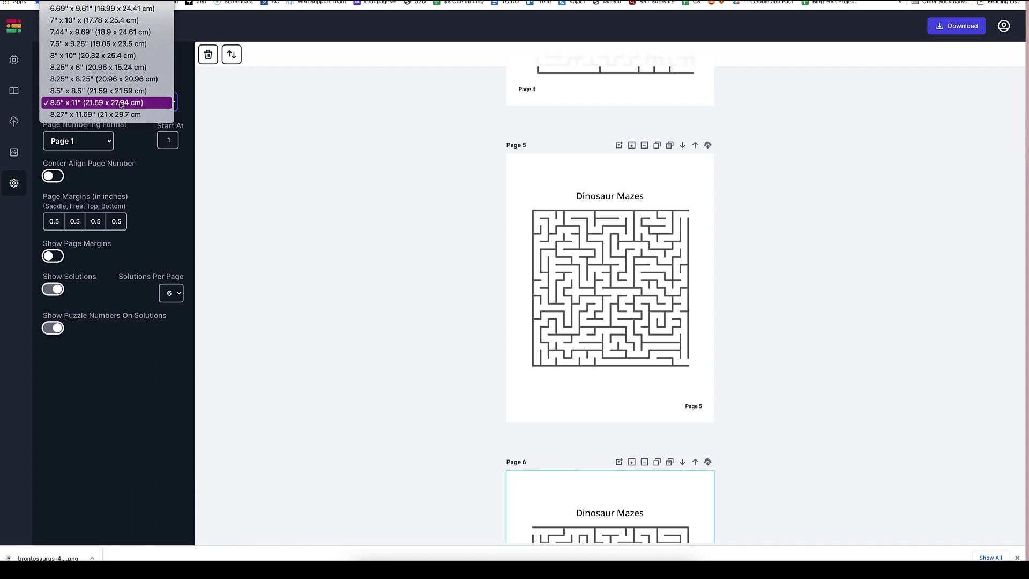
{"action": "left_click", "coordinate": [213, 129]}
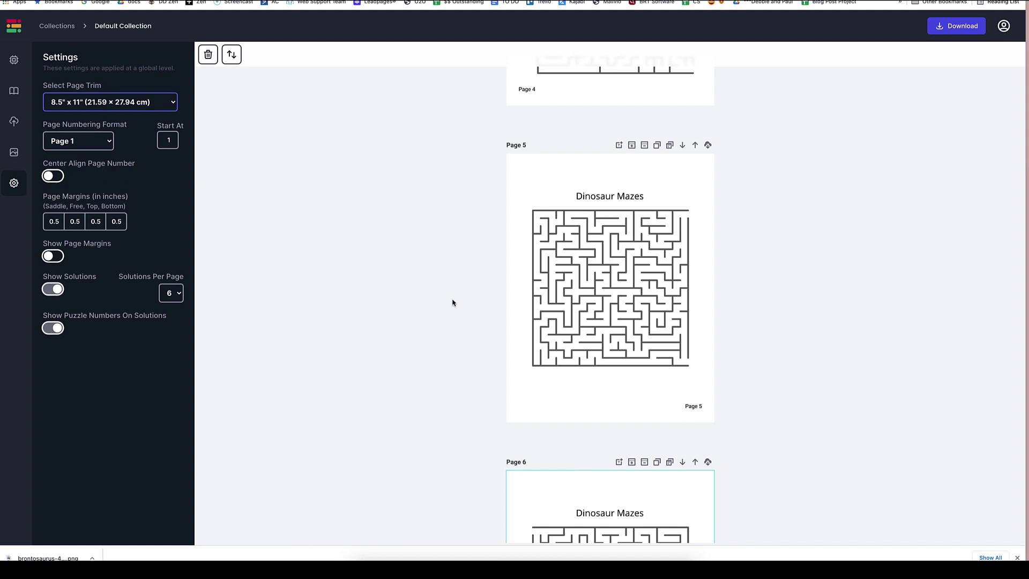
{"action": "scroll", "coordinate": [655, 272], "scroll_direction": "up", "scroll_amount": 2}
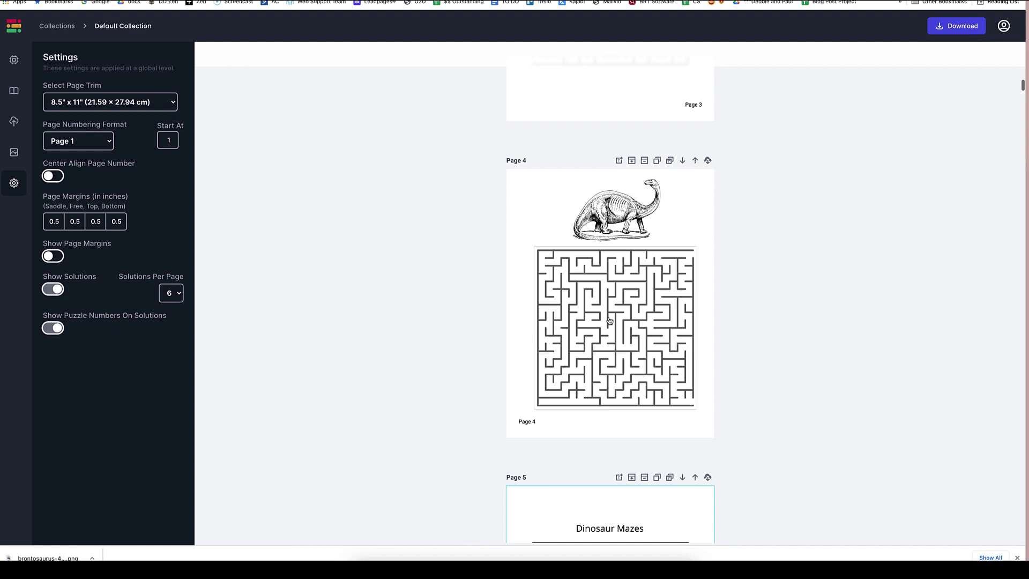
{"action": "scroll", "coordinate": [517, 419], "scroll_direction": "up", "scroll_amount": 6}
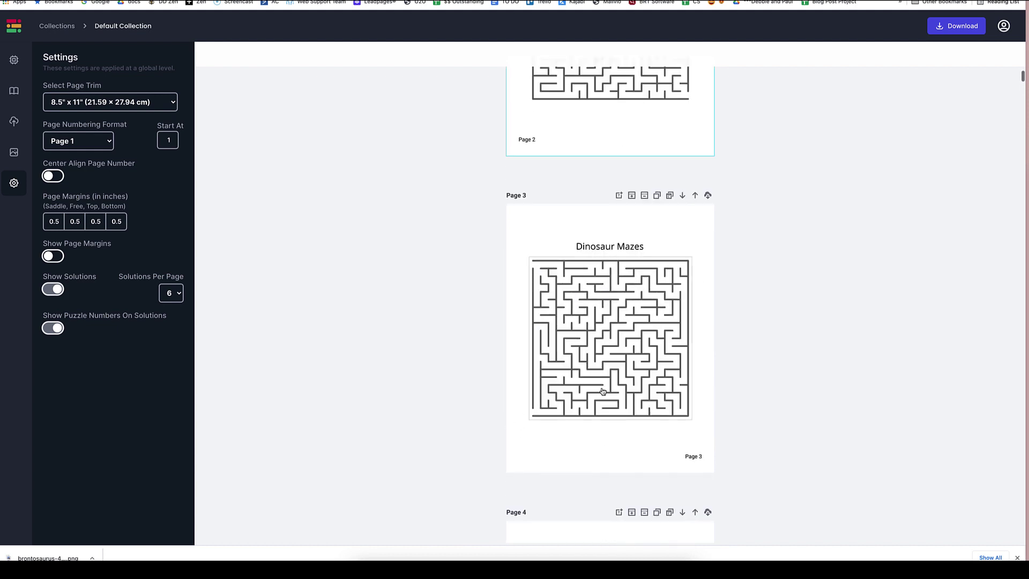
{"action": "scroll", "coordinate": [603, 392], "scroll_direction": "up", "scroll_amount": 6}
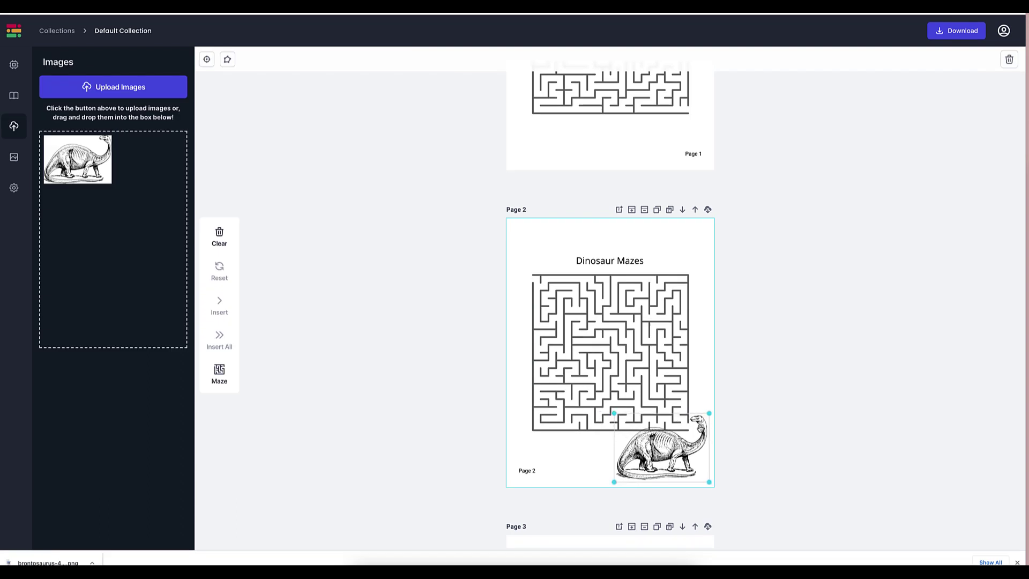
Deselect the brontosaurus on Page 2 and scroll down to Page 6.
{"action": "left_click", "coordinate": [584, 459]}
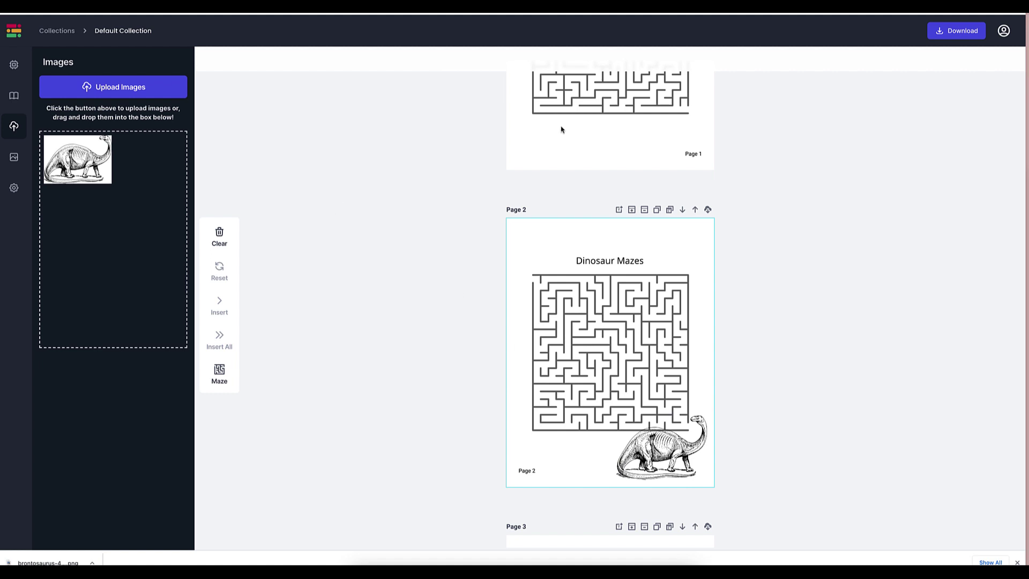
{"action": "scroll", "coordinate": [595, 223], "scroll_direction": "up", "scroll_amount": 5}
{"action": "scroll", "coordinate": [594, 223], "scroll_direction": "down", "scroll_amount": 10}
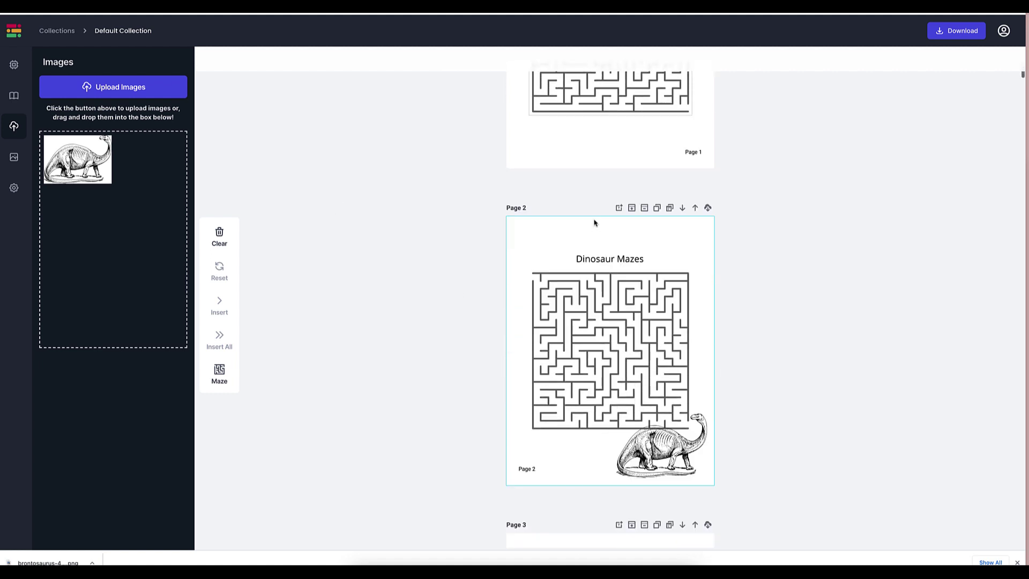
{"action": "scroll", "coordinate": [594, 223], "scroll_direction": "down", "scroll_amount": 8}
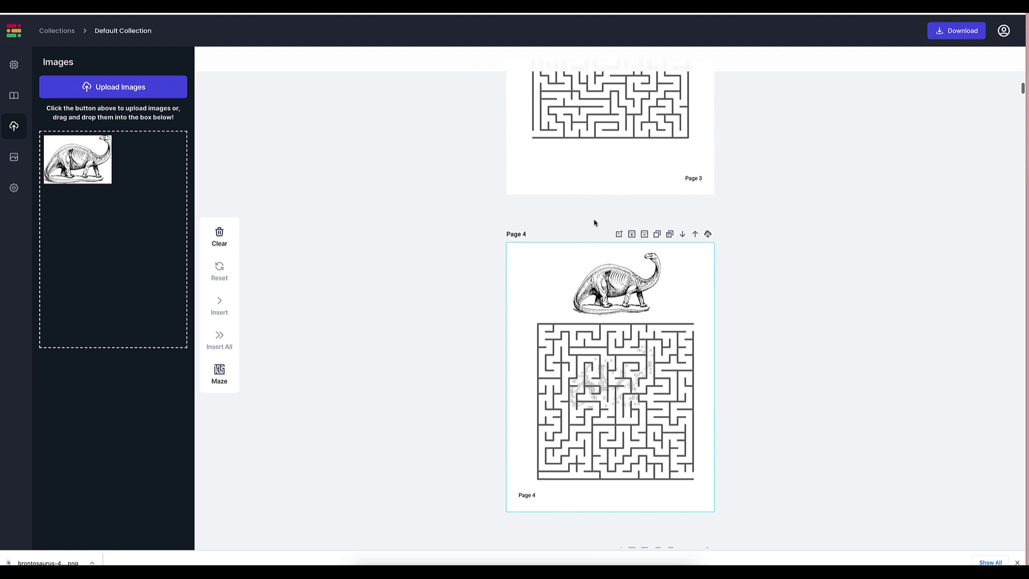
{"action": "scroll", "coordinate": [594, 223], "scroll_direction": "down", "scroll_amount": 3}
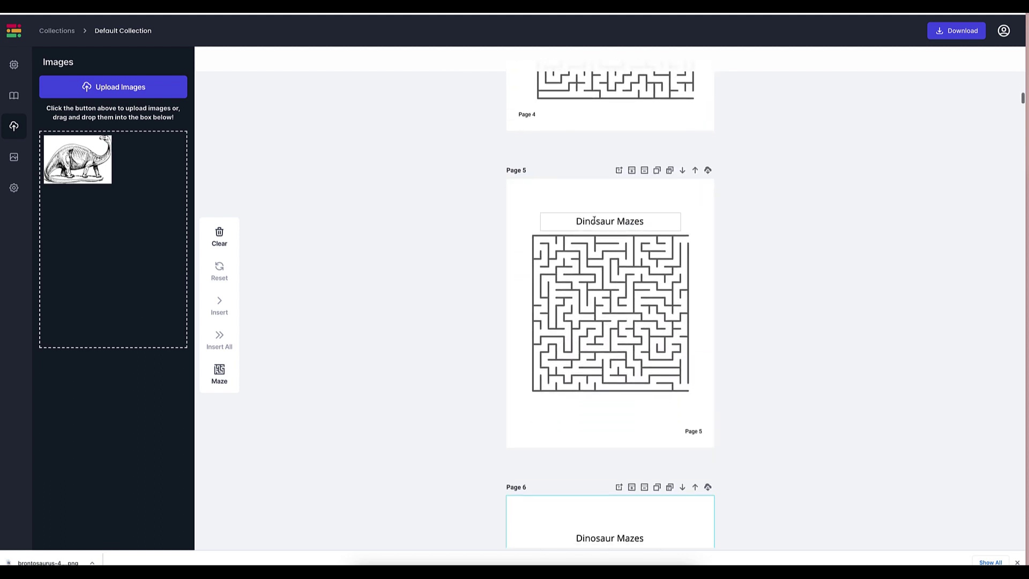
{"action": "scroll", "coordinate": [594, 223], "scroll_direction": "down", "scroll_amount": 4}
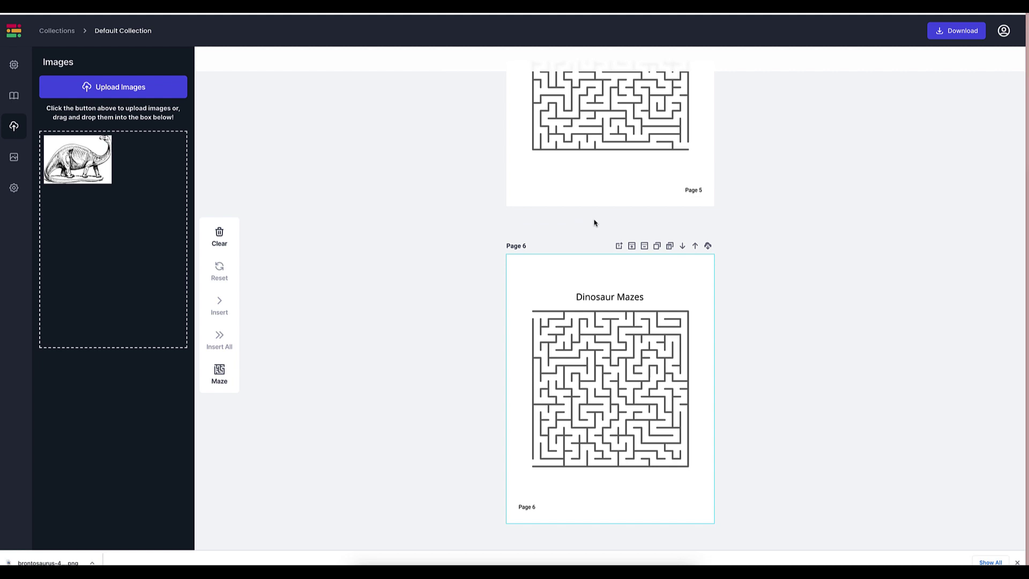
{"action": "scroll", "coordinate": [594, 223], "scroll_direction": "down", "scroll_amount": 1}
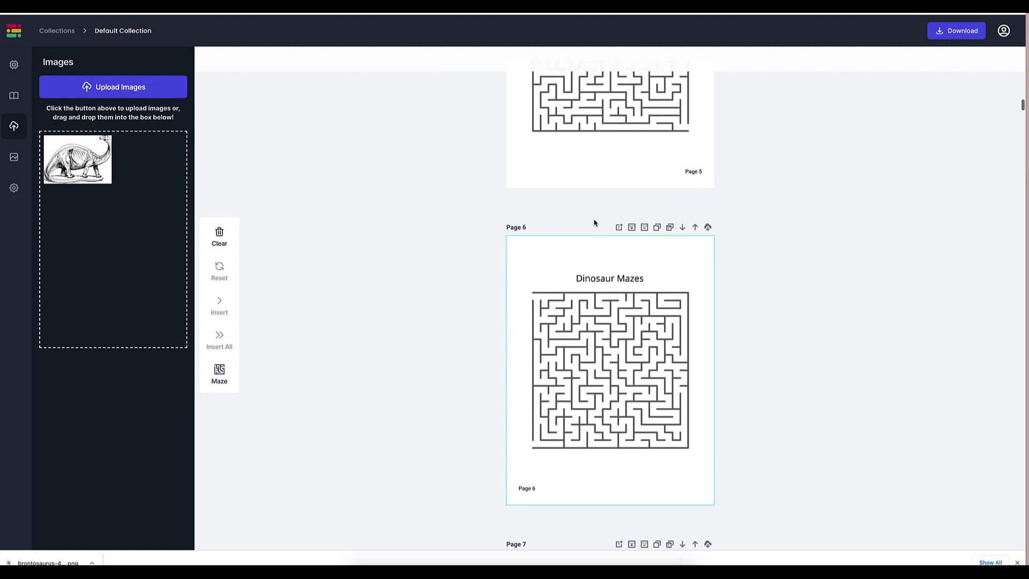
Delete Page 6's Dinosaur Mazes title and scroll on toward Page 8.
{"action": "left_click", "coordinate": [609, 279]}
{"action": "key", "text": "Delete"}
{"action": "scroll", "coordinate": [803, 255], "scroll_direction": "down", "scroll_amount": 1}
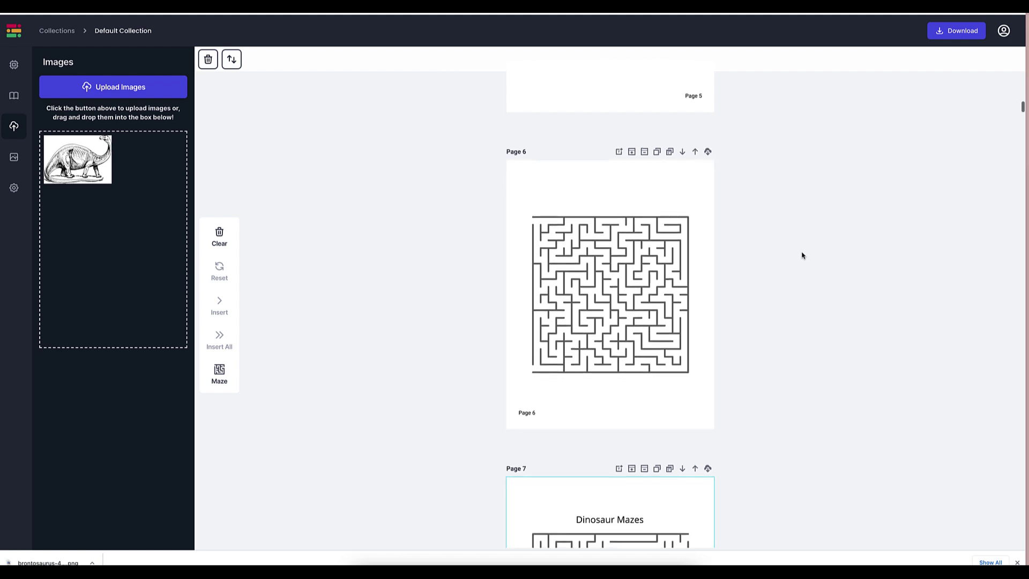
{"action": "scroll", "coordinate": [496, 292], "scroll_direction": "down", "scroll_amount": 3}
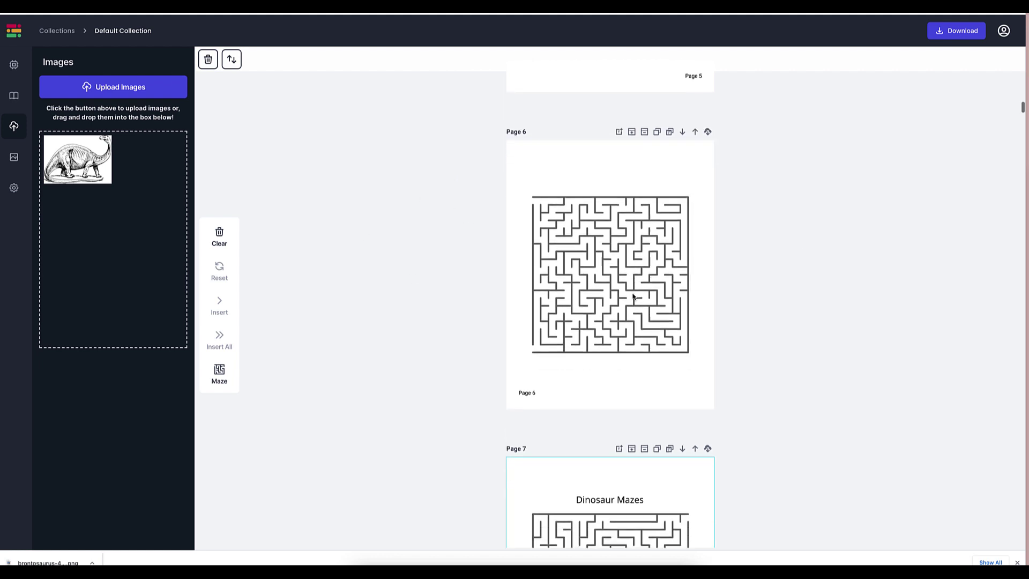
{"action": "scroll", "coordinate": [632, 296], "scroll_direction": "down", "scroll_amount": 4}
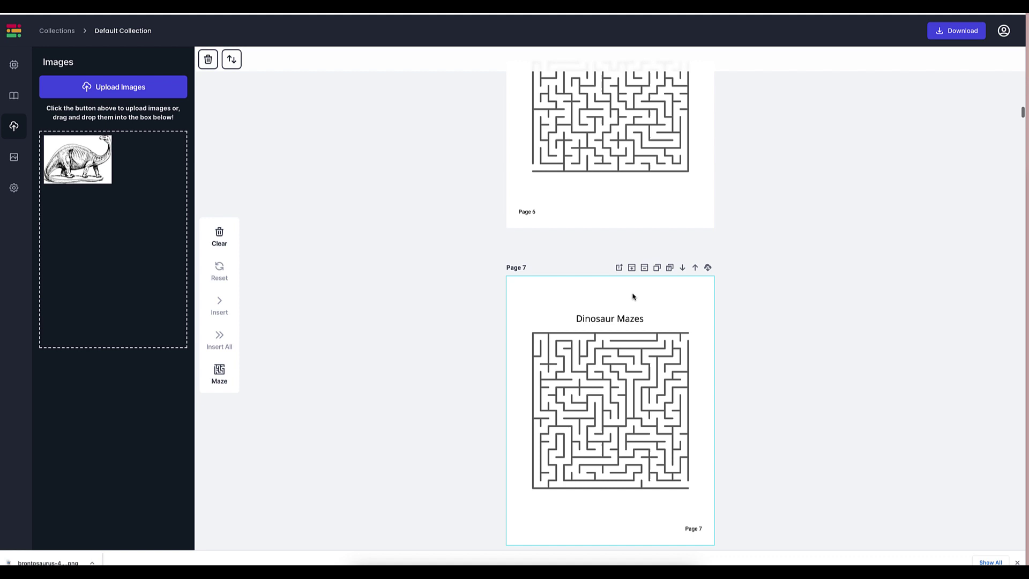
{"action": "scroll", "coordinate": [632, 296], "scroll_direction": "down", "scroll_amount": 2}
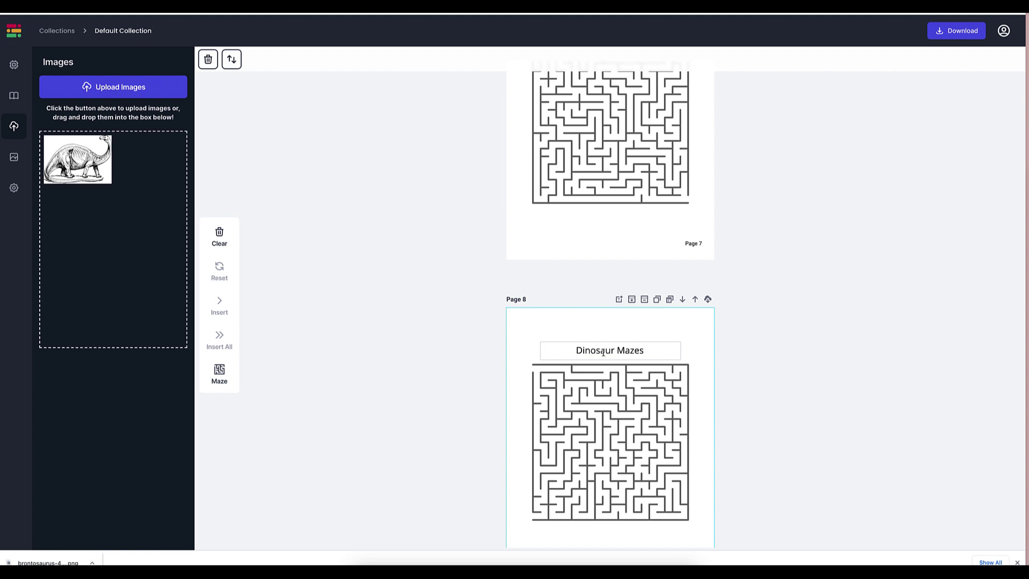
Replace Page 8's title text with 'The Dino Maze' and scroll back up.
{"action": "left_click", "coordinate": [603, 351]}
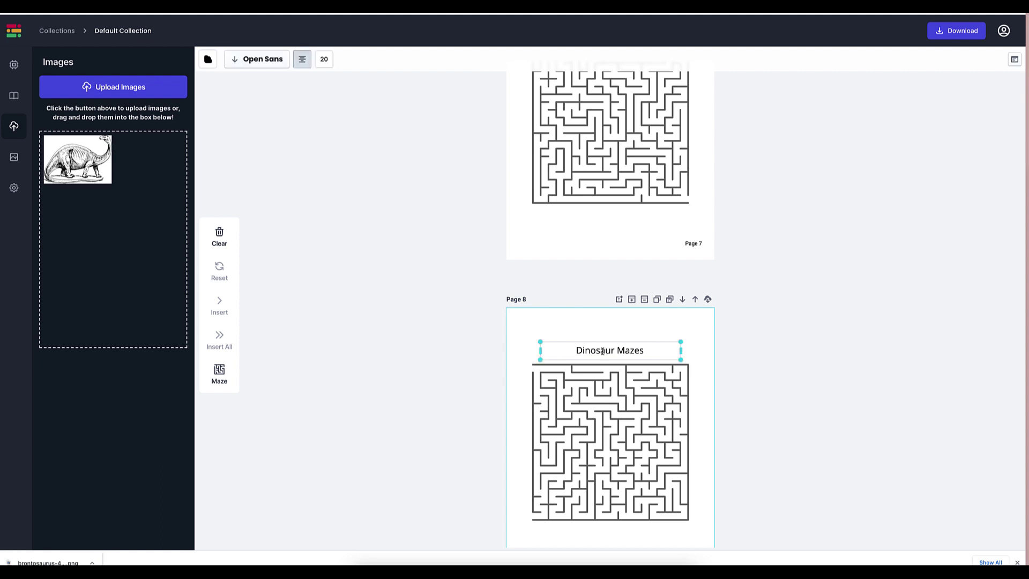
{"action": "double_click", "coordinate": [602, 351]}
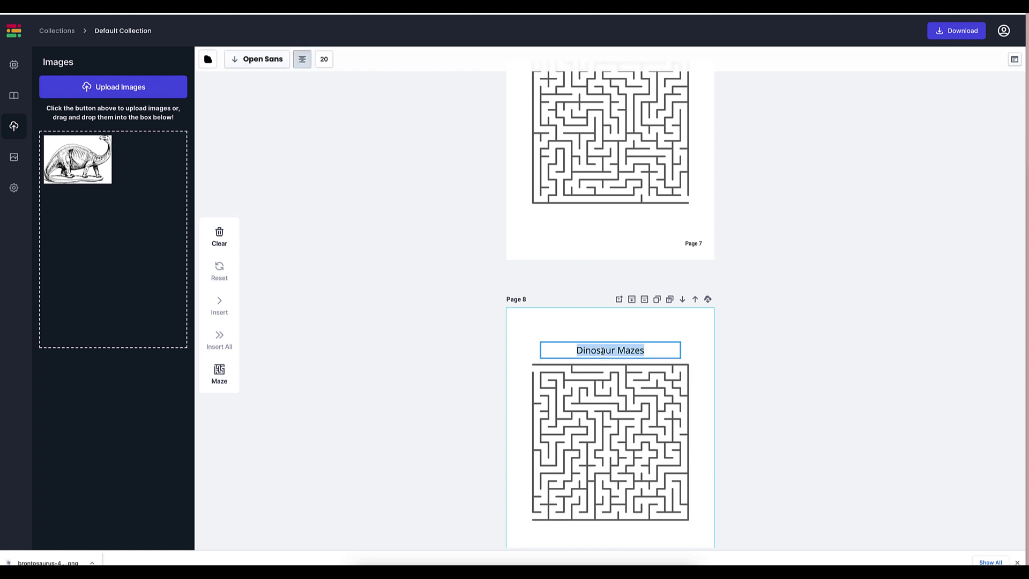
{"action": "type", "text": "The Dino"}
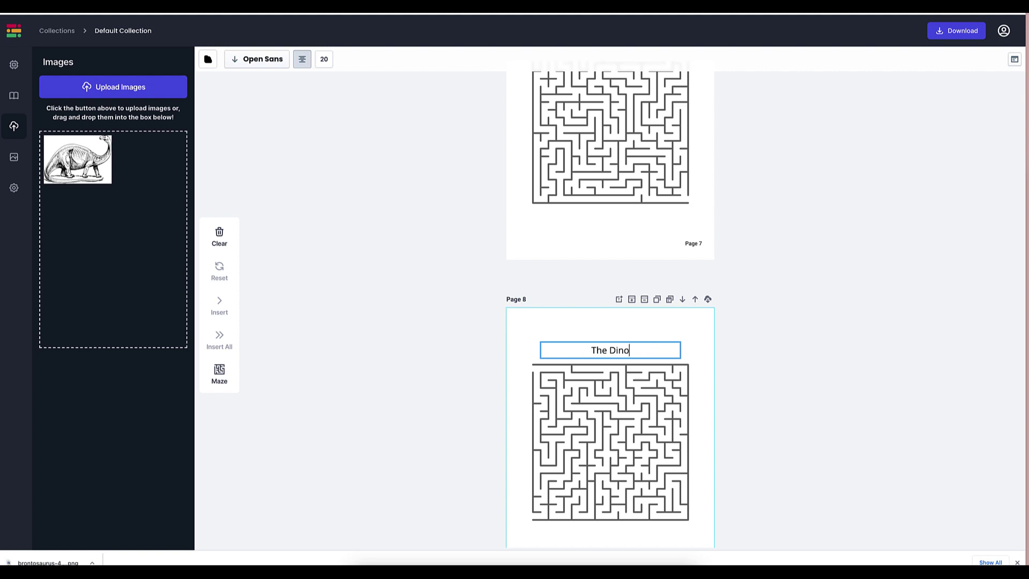
{"action": "type", "text": " Maze"}
{"action": "left_click", "coordinate": [739, 334]}
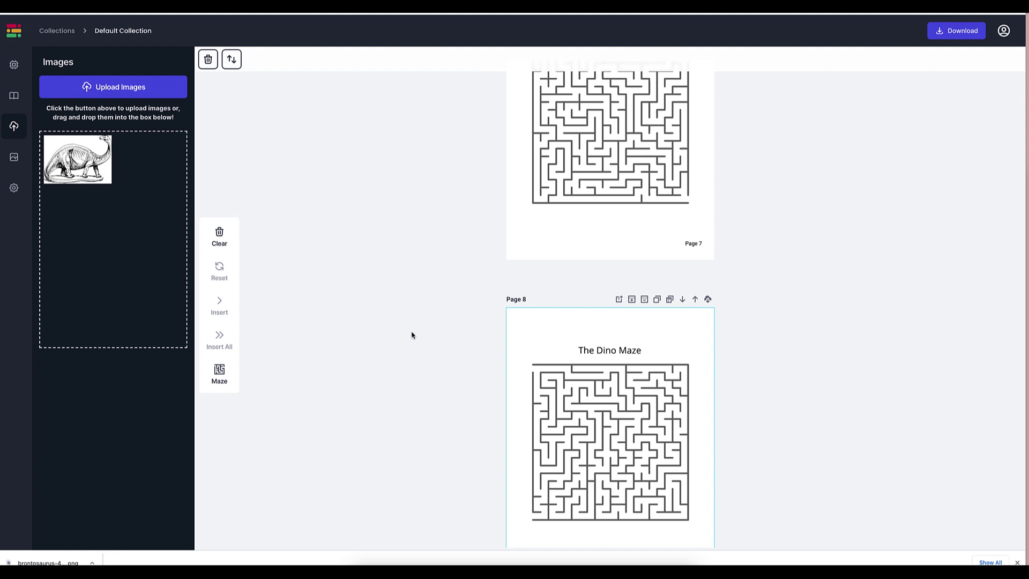
{"action": "scroll", "coordinate": [412, 335], "scroll_direction": "up", "scroll_amount": 1}
{"action": "scroll", "coordinate": [412, 335], "scroll_direction": "up", "scroll_amount": 5}
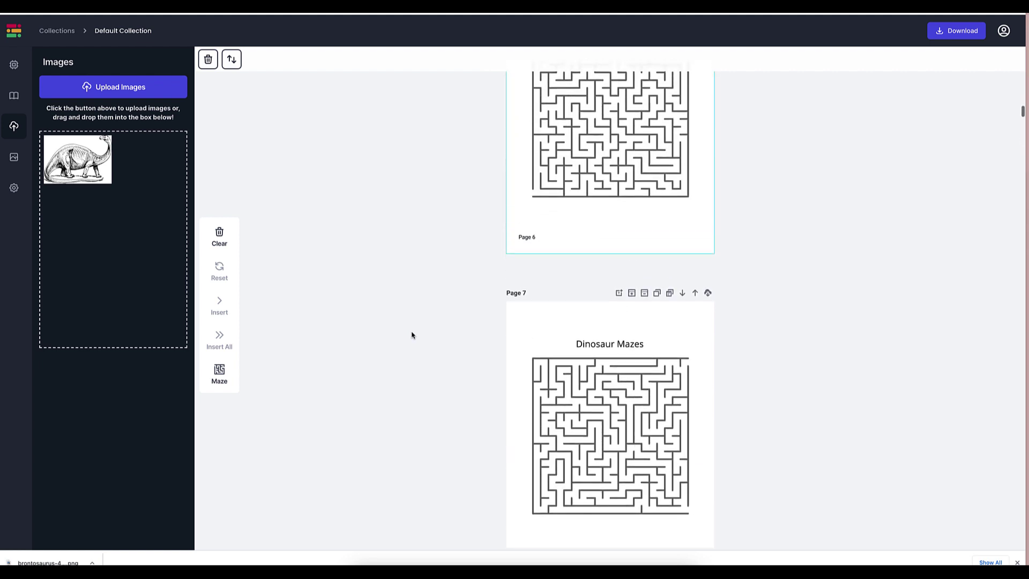
{"action": "scroll", "coordinate": [412, 335], "scroll_direction": "up", "scroll_amount": 10}
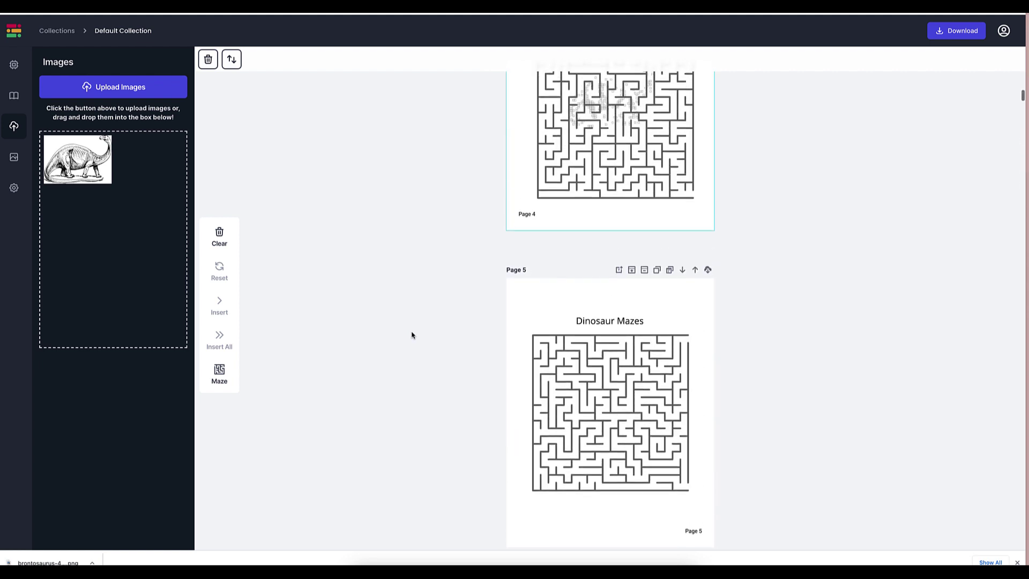
Scroll back up through dinosaur maze pages 4 to 2, then switch to the Etsy tab.
{"action": "scroll", "coordinate": [412, 336], "scroll_direction": "up", "scroll_amount": 2}
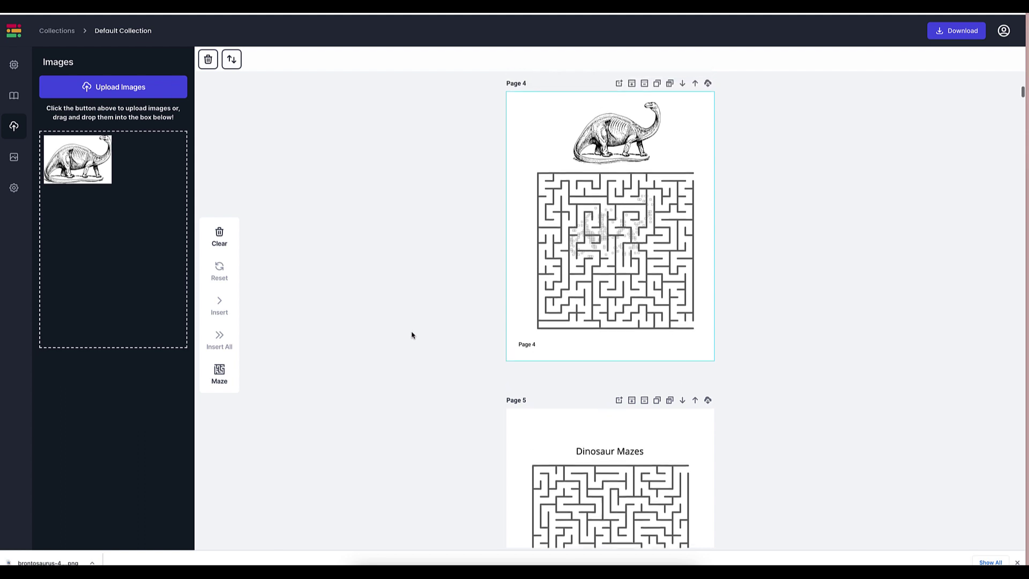
{"action": "scroll", "coordinate": [412, 335], "scroll_direction": "up", "scroll_amount": 5}
{"action": "scroll", "coordinate": [412, 335], "scroll_direction": "up", "scroll_amount": 6}
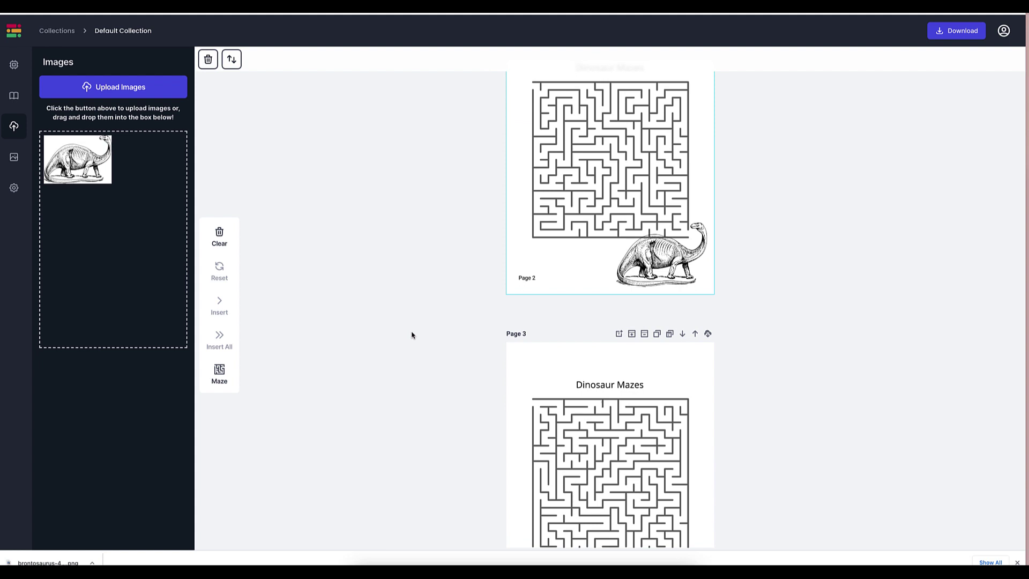
{"action": "left_click", "coordinate": [941, 31]}
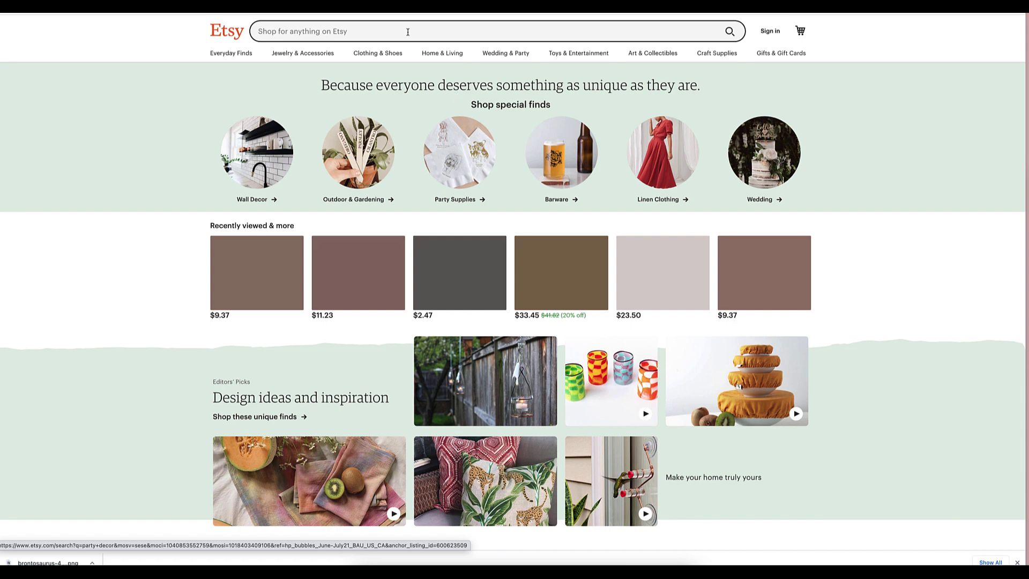
Search Etsy for 'maze printable', fixing the typo, to list 1,760 results.
{"action": "left_click", "coordinate": [407, 33]}
{"action": "type", "text": "ma"}
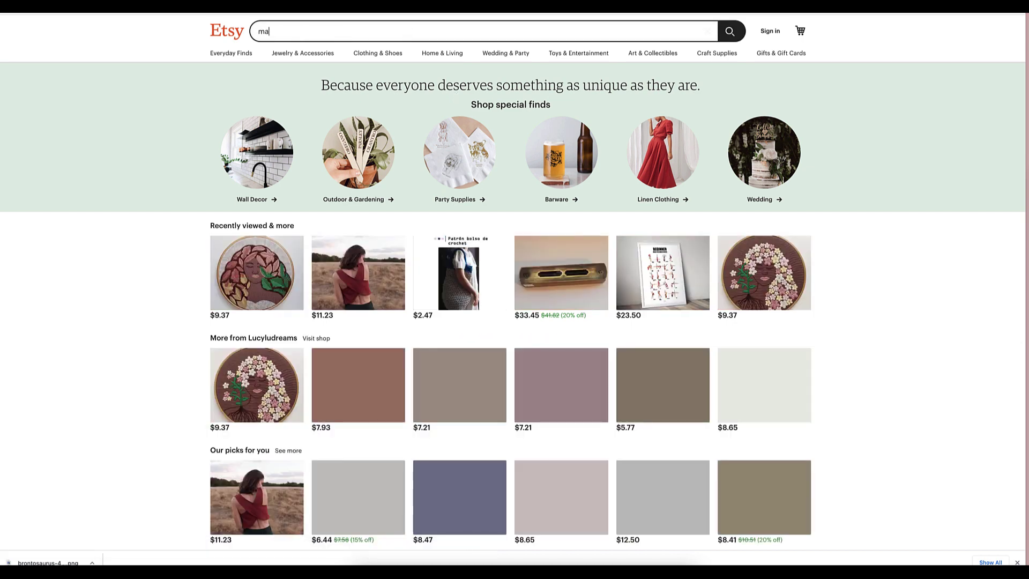
{"action": "type", "text": "ze printba"}
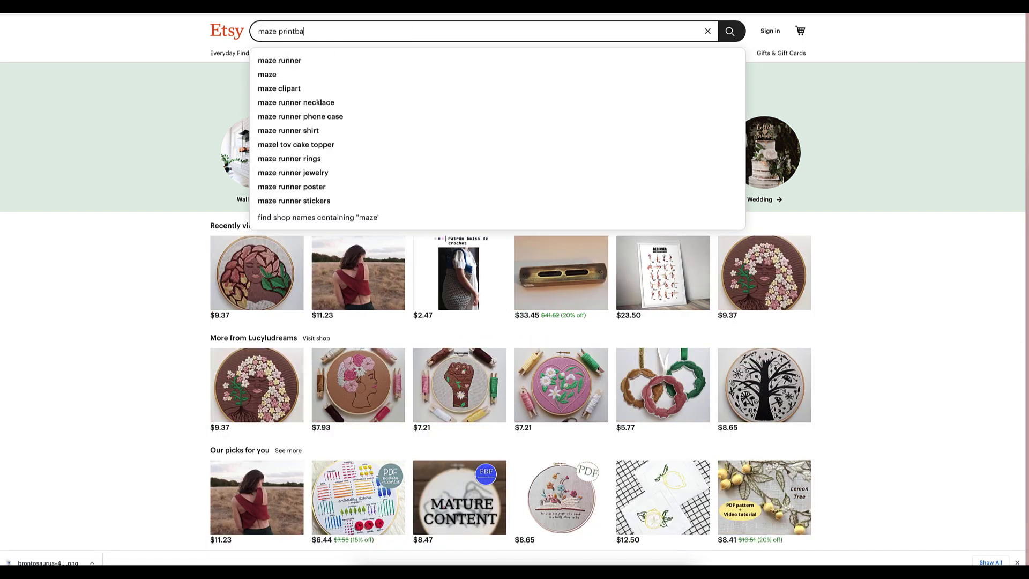
{"action": "key", "text": "BackSpace"}
{"action": "key", "text": "BackSpace"}
{"action": "type", "text": "able"}
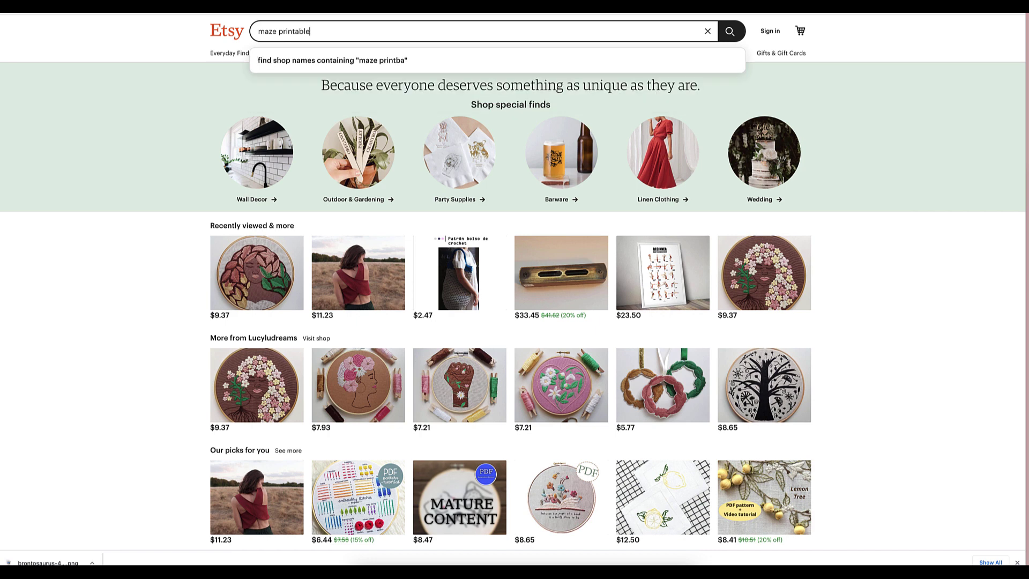
{"action": "key", "text": "Return"}
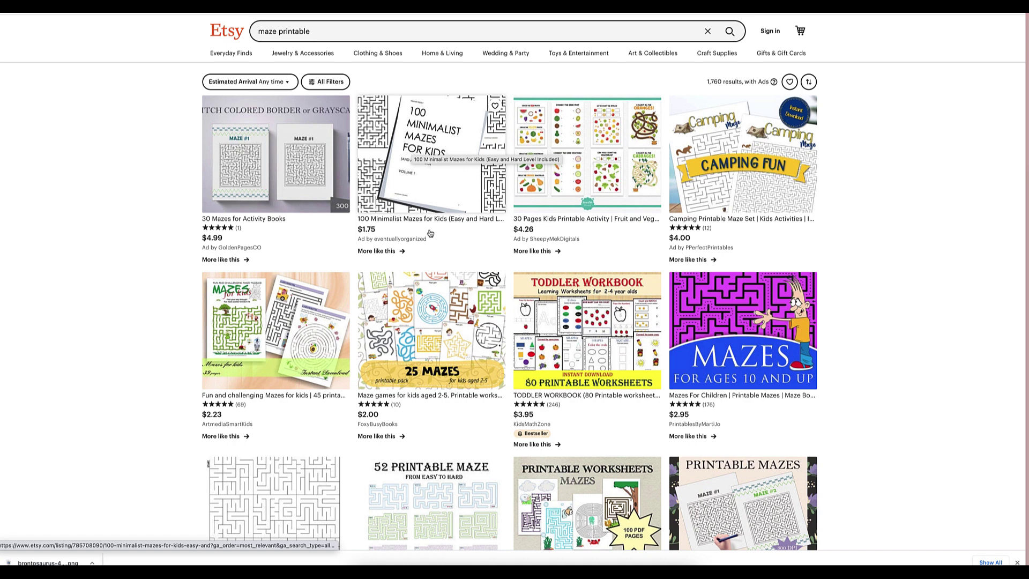
Scroll down the 'maze printable' results past listings like Monster's Mazes and 50 Star Maze Pages.
{"action": "scroll", "coordinate": [429, 235], "scroll_direction": "down", "scroll_amount": 1}
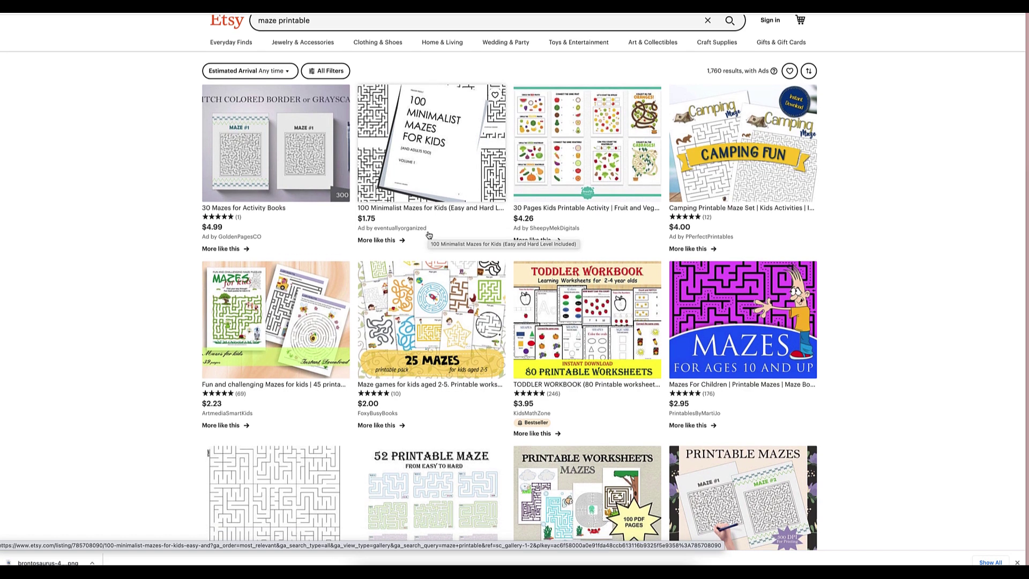
{"action": "scroll", "coordinate": [429, 235], "scroll_direction": "down", "scroll_amount": 1}
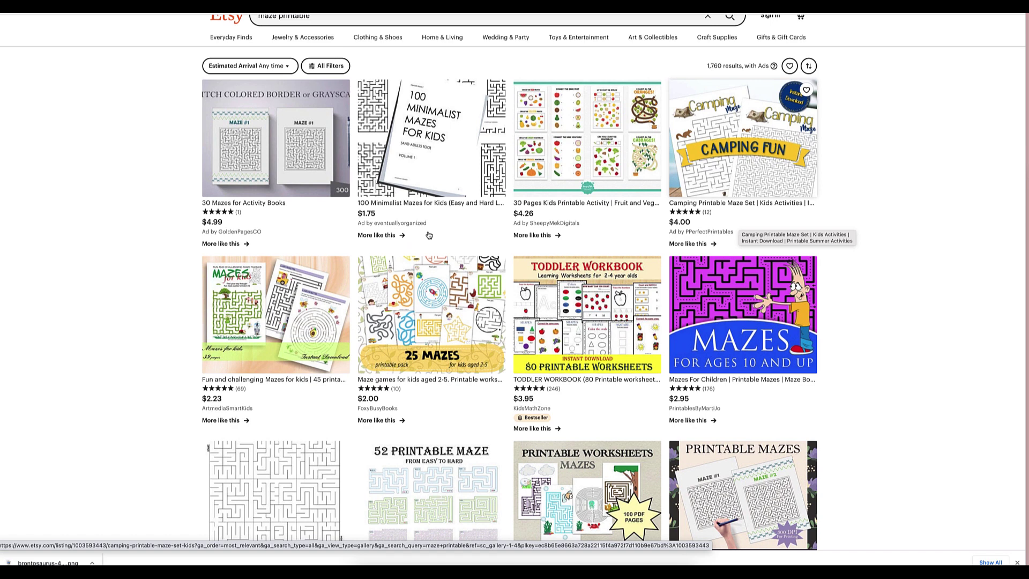
{"action": "scroll", "coordinate": [429, 234], "scroll_direction": "down", "scroll_amount": 2}
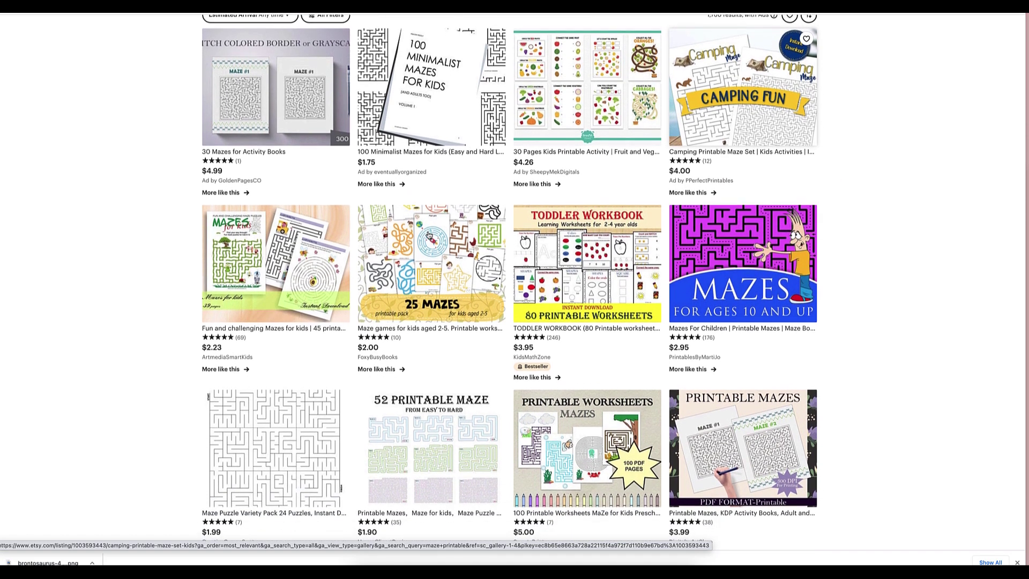
{"action": "scroll", "coordinate": [428, 235], "scroll_direction": "down", "scroll_amount": 2}
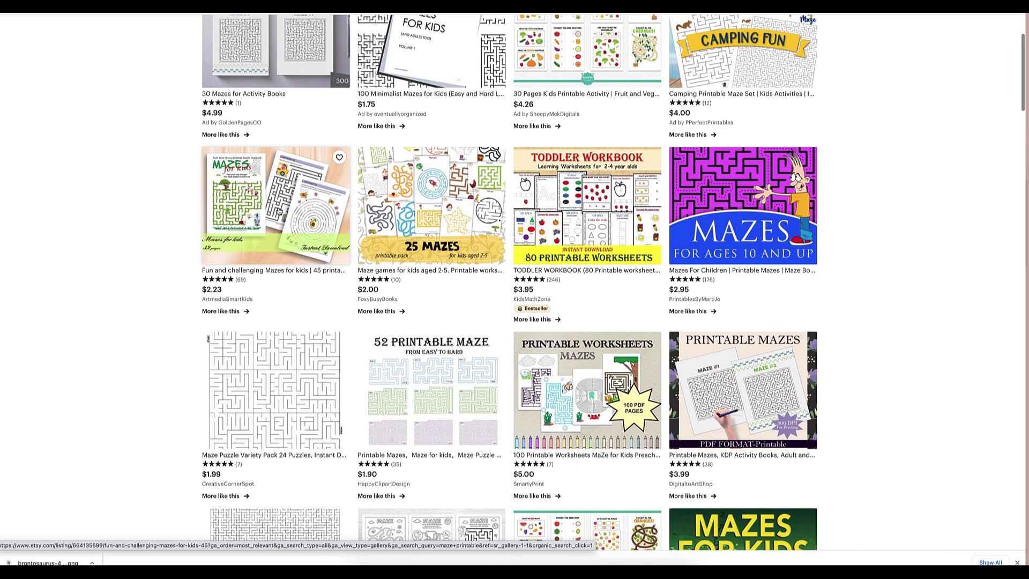
{"action": "scroll", "coordinate": [278, 211], "scroll_direction": "down", "scroll_amount": 1}
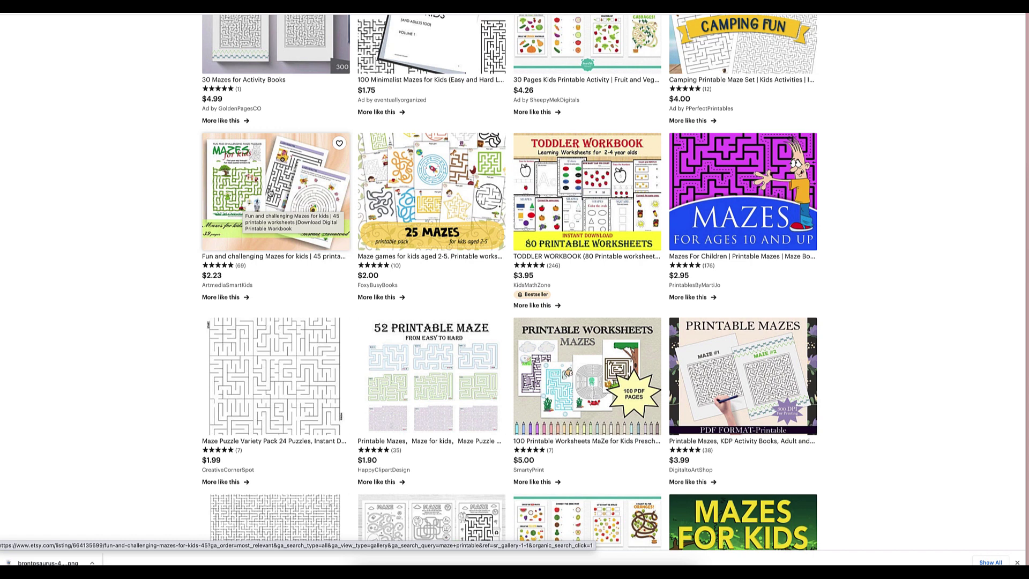
{"action": "scroll", "coordinate": [246, 183], "scroll_direction": "down", "scroll_amount": 2}
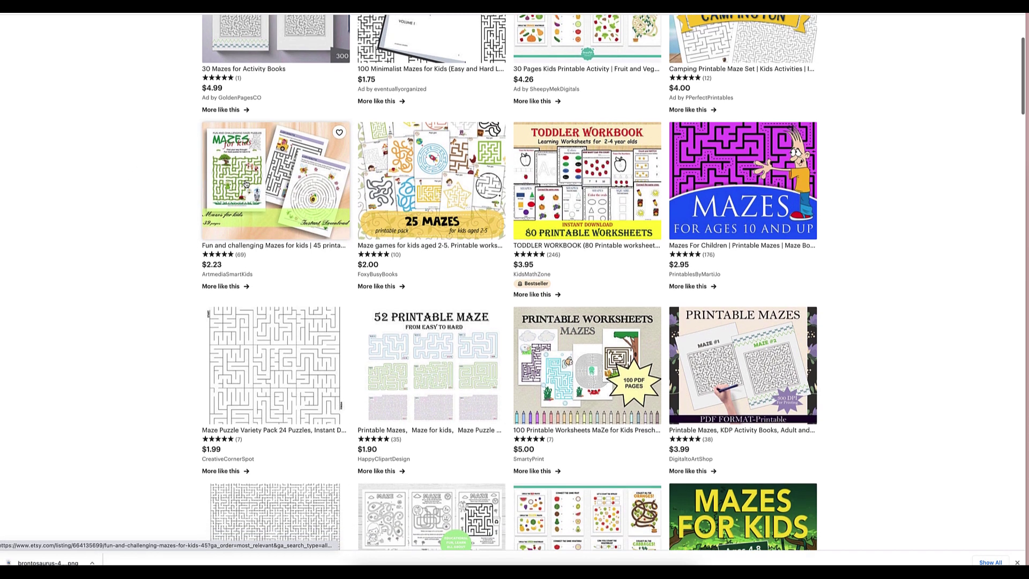
{"action": "scroll", "coordinate": [246, 184], "scroll_direction": "down", "scroll_amount": 2}
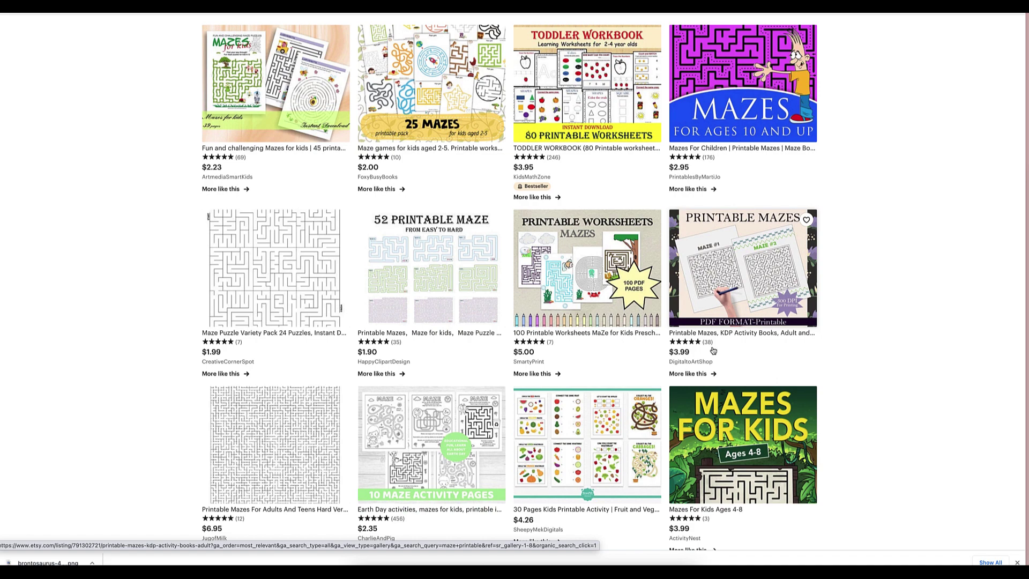
{"action": "scroll", "coordinate": [713, 351], "scroll_direction": "down", "scroll_amount": 5}
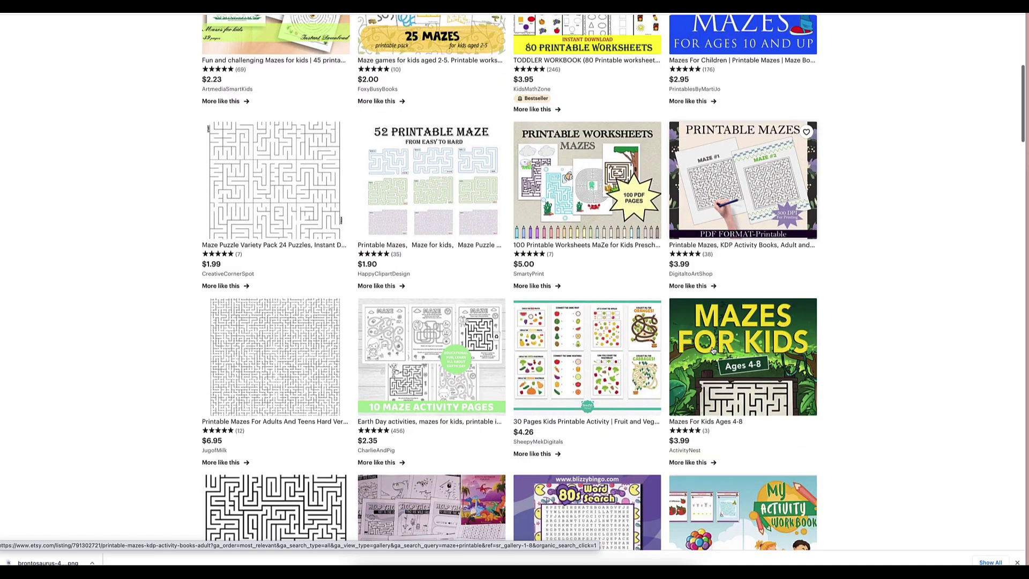
{"action": "scroll", "coordinate": [714, 350], "scroll_direction": "down", "scroll_amount": 3}
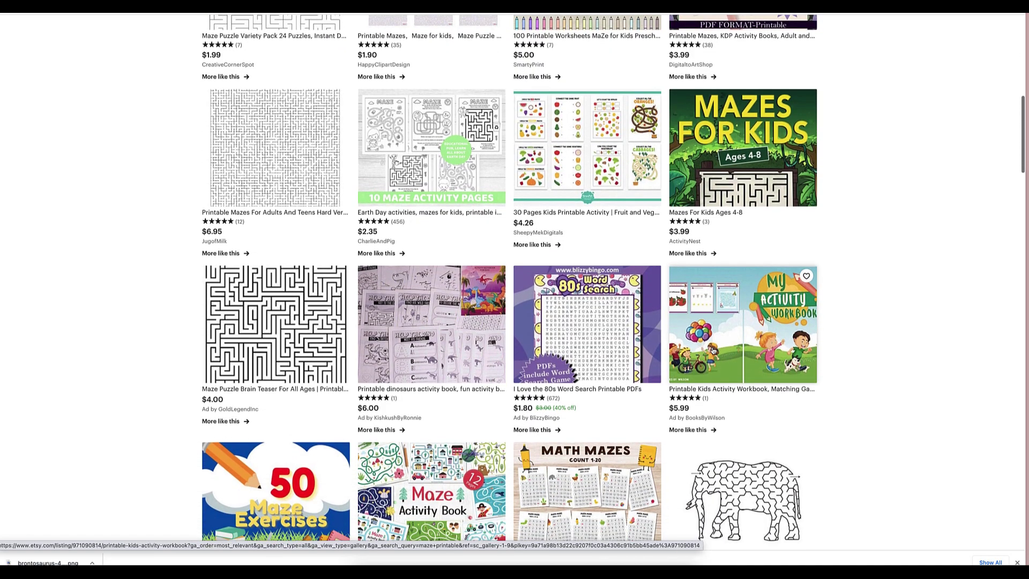
{"action": "scroll", "coordinate": [714, 350], "scroll_direction": "down", "scroll_amount": 3}
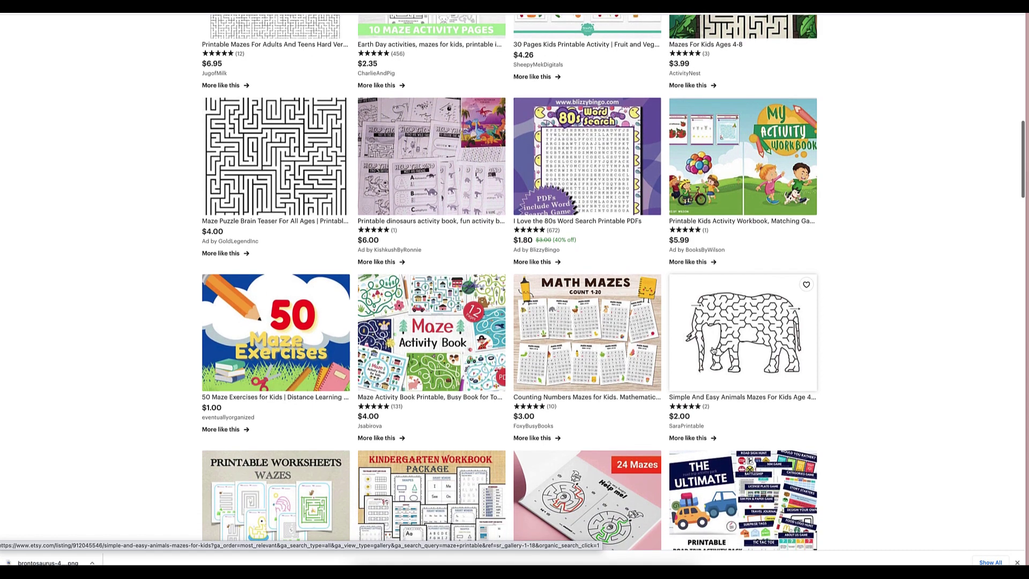
{"action": "scroll", "coordinate": [713, 350], "scroll_direction": "down", "scroll_amount": 4}
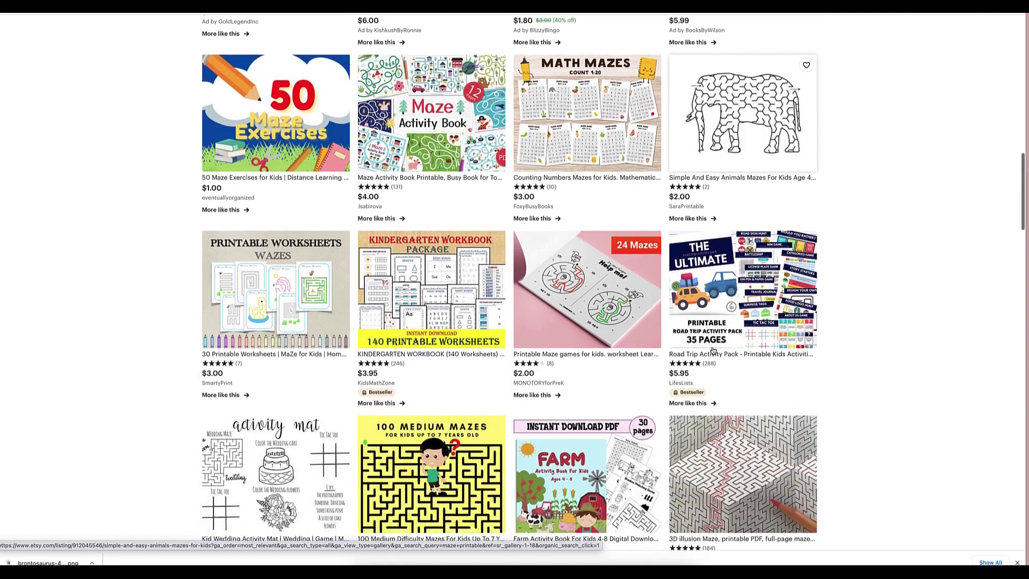
{"action": "scroll", "coordinate": [713, 351], "scroll_direction": "down", "scroll_amount": 2}
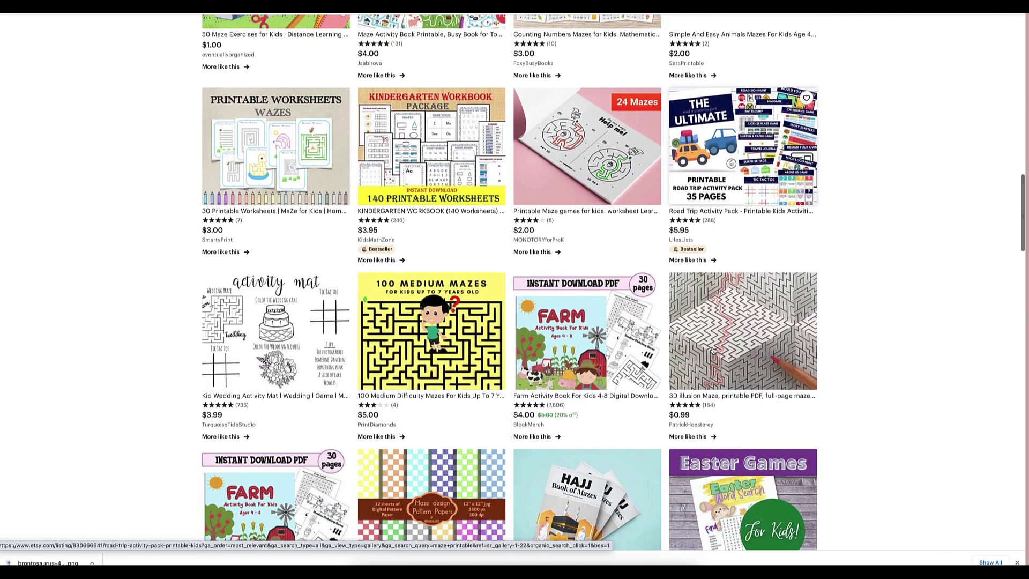
{"action": "scroll", "coordinate": [713, 351], "scroll_direction": "down", "scroll_amount": 4}
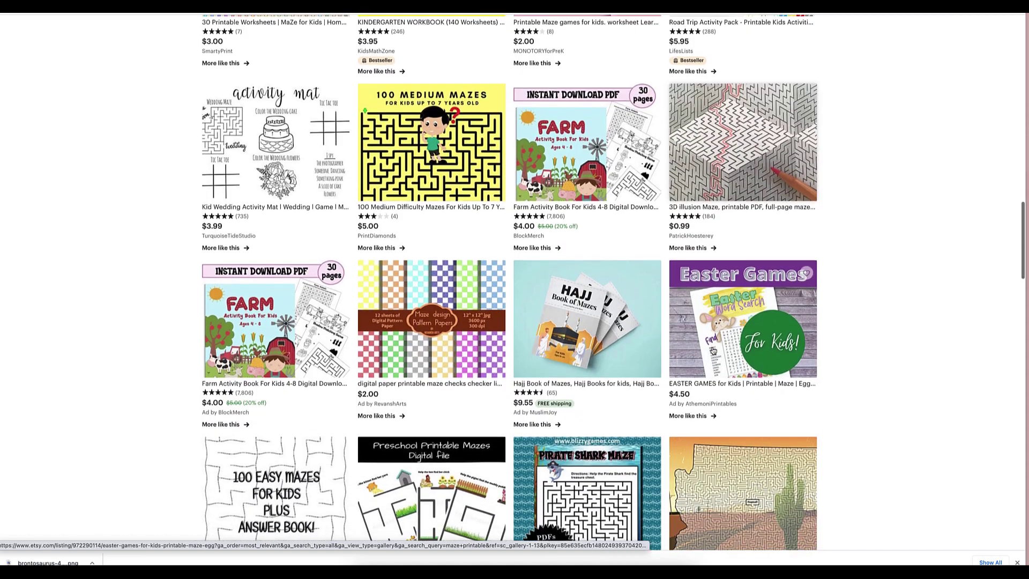
{"action": "scroll", "coordinate": [713, 350], "scroll_direction": "down", "scroll_amount": 4}
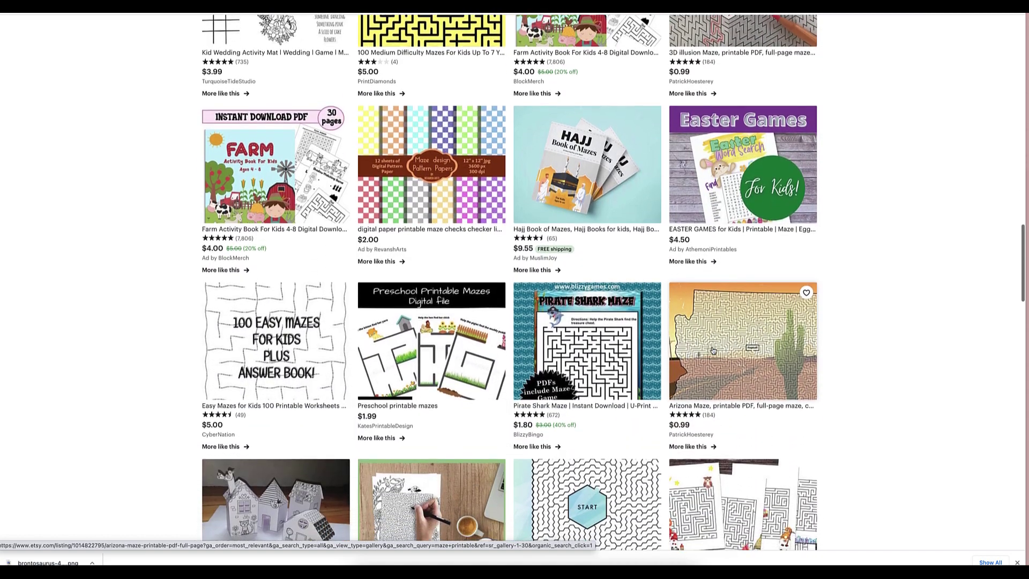
{"action": "scroll", "coordinate": [713, 350], "scroll_direction": "down", "scroll_amount": 1}
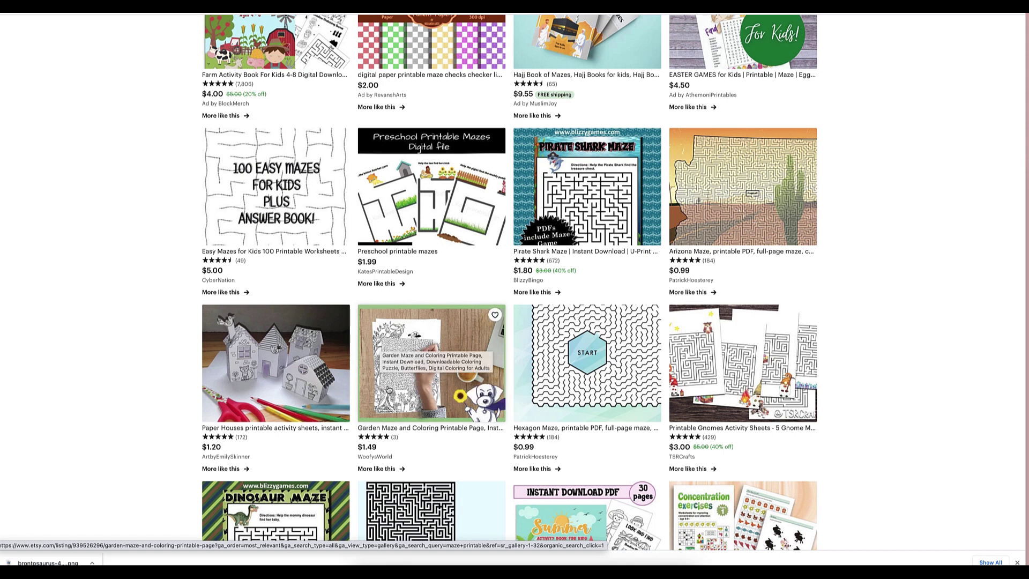
{"action": "scroll", "coordinate": [445, 377], "scroll_direction": "down", "scroll_amount": 1}
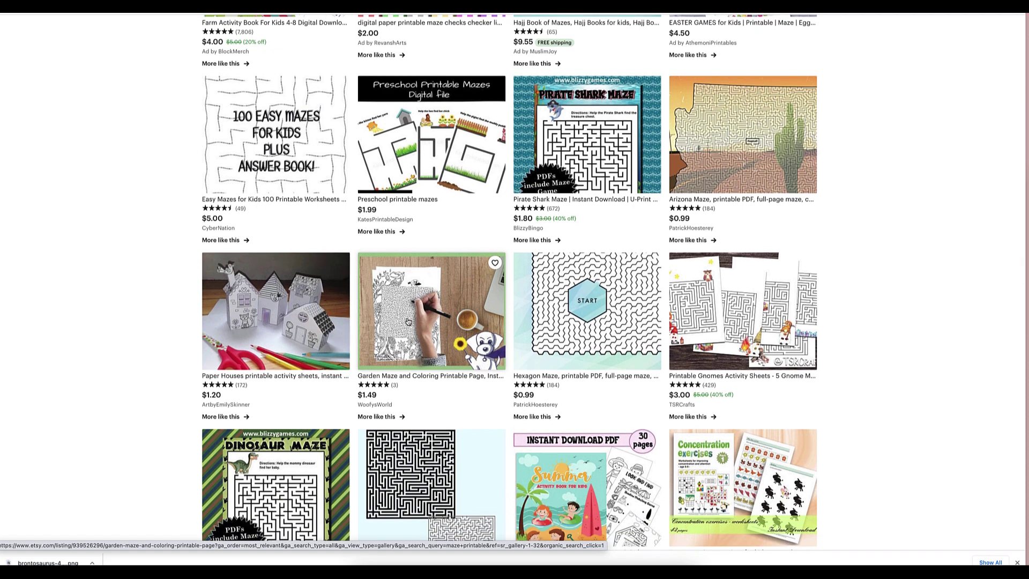
{"action": "scroll", "coordinate": [413, 318], "scroll_direction": "down", "scroll_amount": 1}
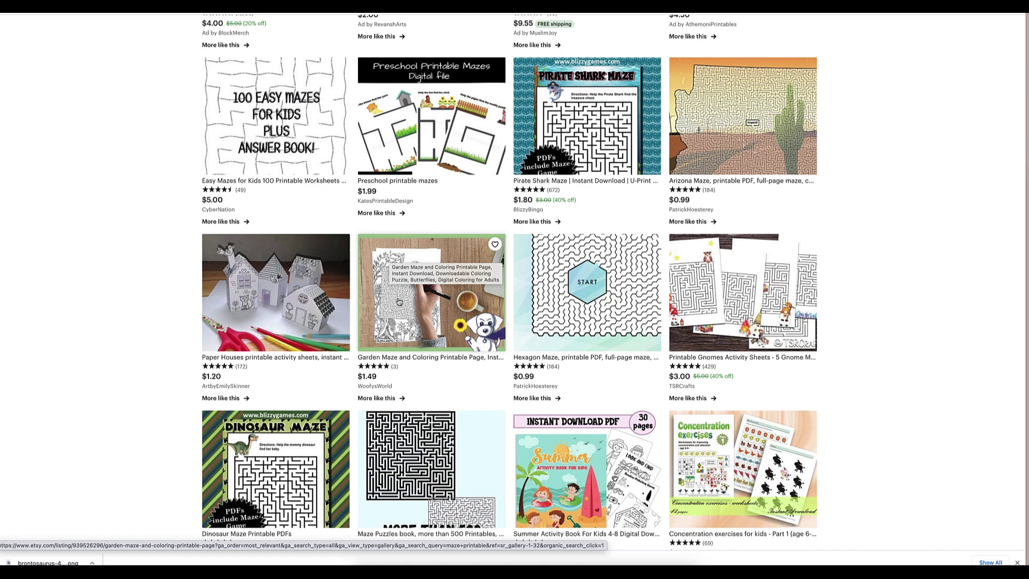
{"action": "scroll", "coordinate": [424, 314], "scroll_direction": "down", "scroll_amount": 3}
{"action": "scroll", "coordinate": [424, 314], "scroll_direction": "down", "scroll_amount": 4}
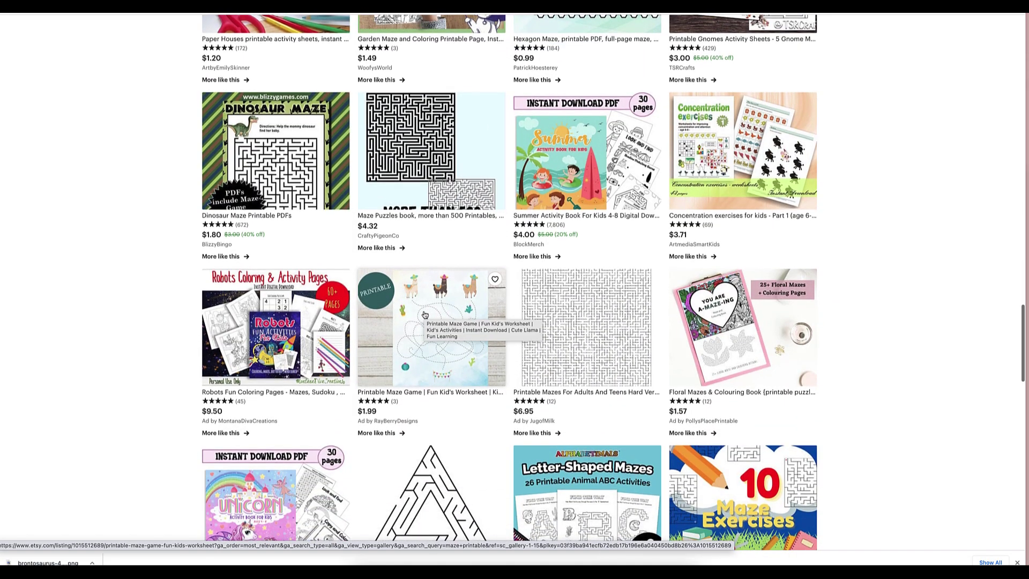
{"action": "scroll", "coordinate": [424, 314], "scroll_direction": "up", "scroll_amount": 8}
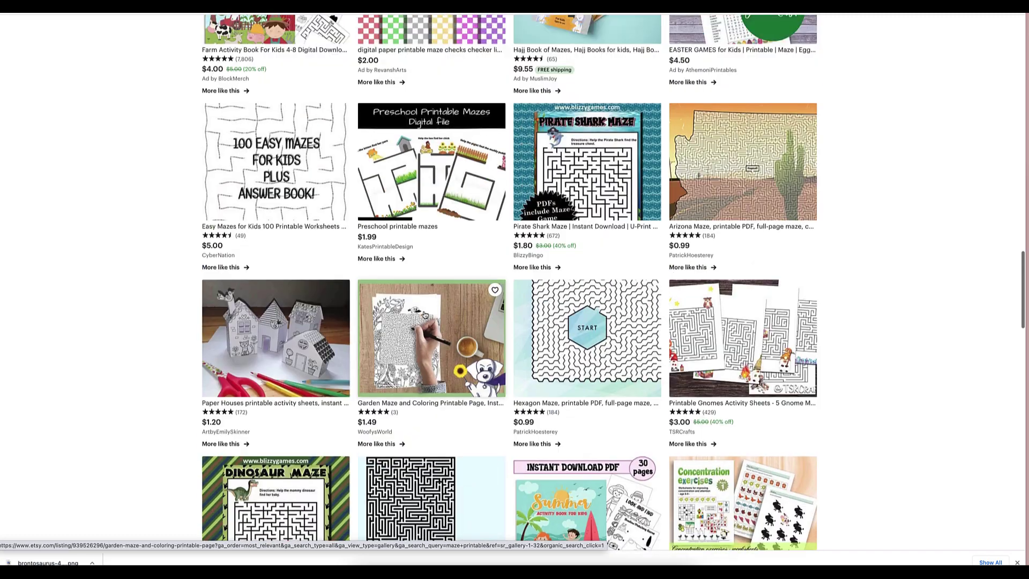
{"action": "scroll", "coordinate": [425, 314], "scroll_direction": "down", "scroll_amount": 1}
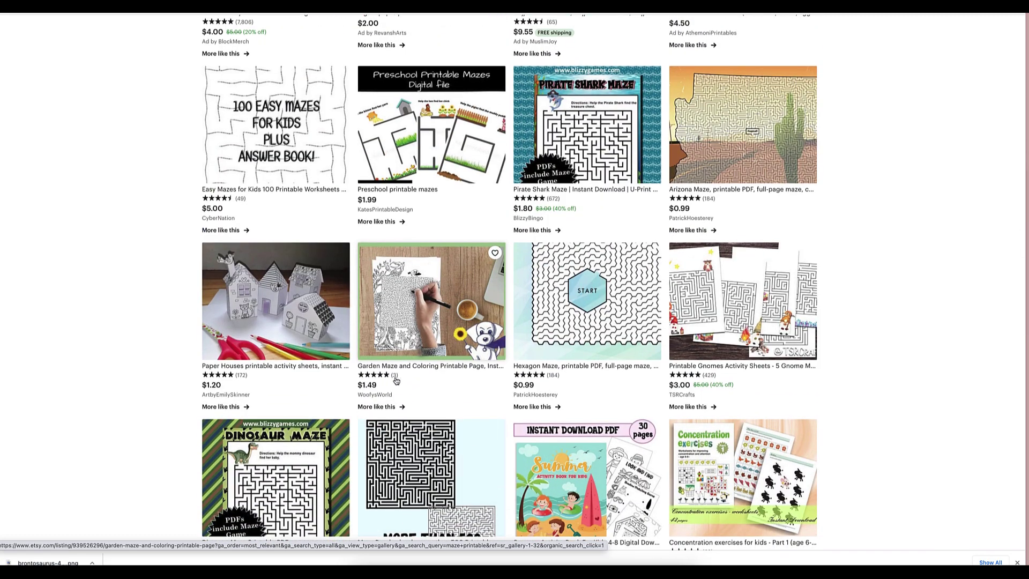
{"action": "scroll", "coordinate": [400, 381], "scroll_direction": "down", "scroll_amount": 6}
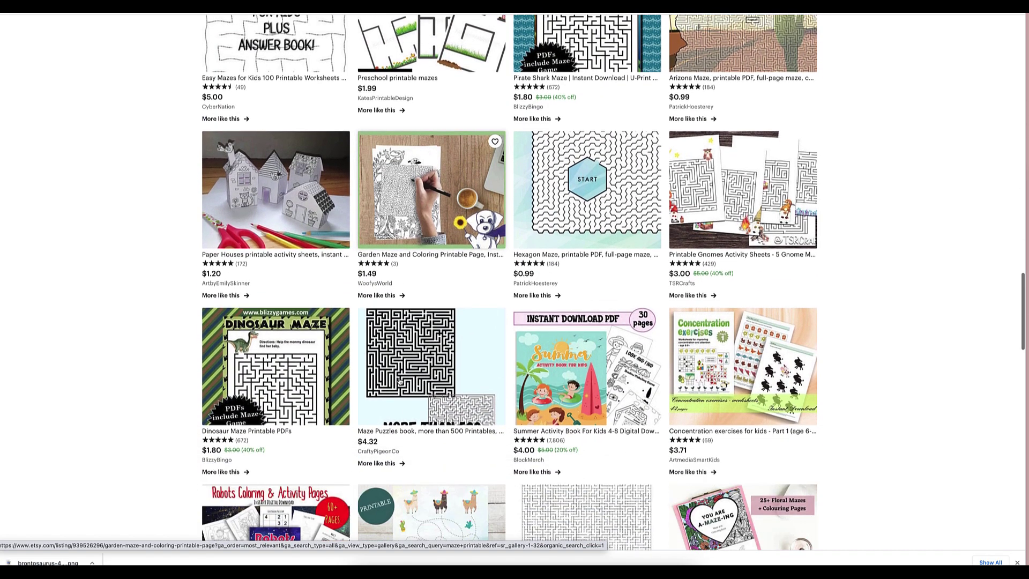
{"action": "scroll", "coordinate": [400, 381], "scroll_direction": "down", "scroll_amount": 6}
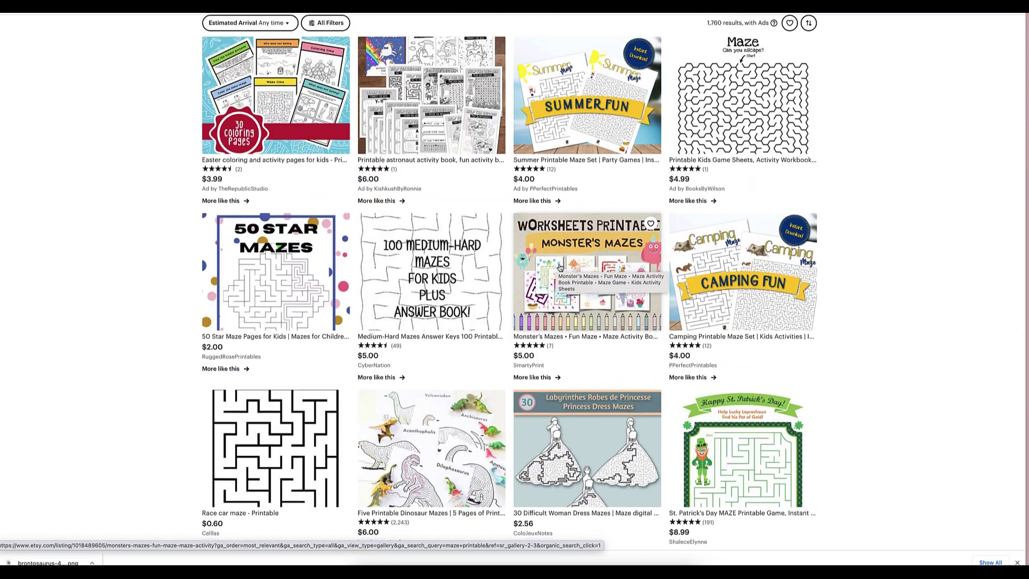
{"action": "scroll", "coordinate": [560, 268], "scroll_direction": "down", "scroll_amount": 1}
{"action": "scroll", "coordinate": [560, 268], "scroll_direction": "down", "scroll_amount": 2}
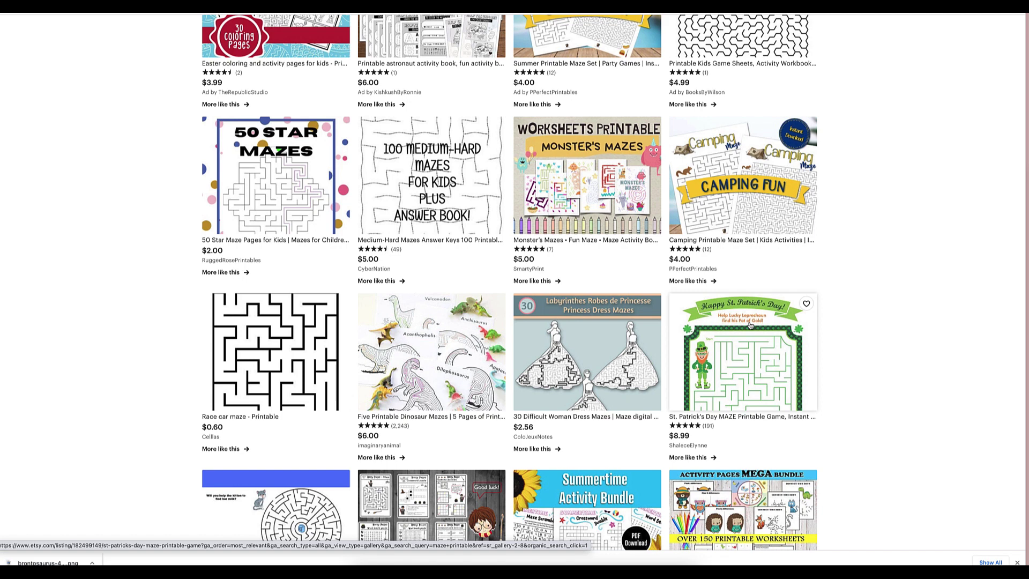
{"action": "scroll", "coordinate": [734, 366], "scroll_direction": "down", "scroll_amount": 3}
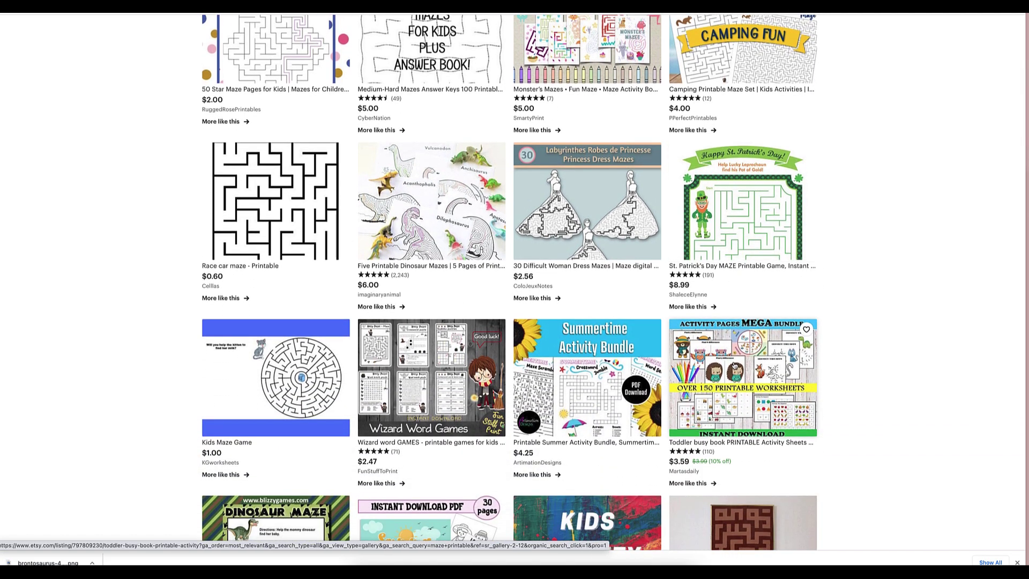
{"action": "scroll", "coordinate": [942, 243], "scroll_direction": "up", "scroll_amount": 1}
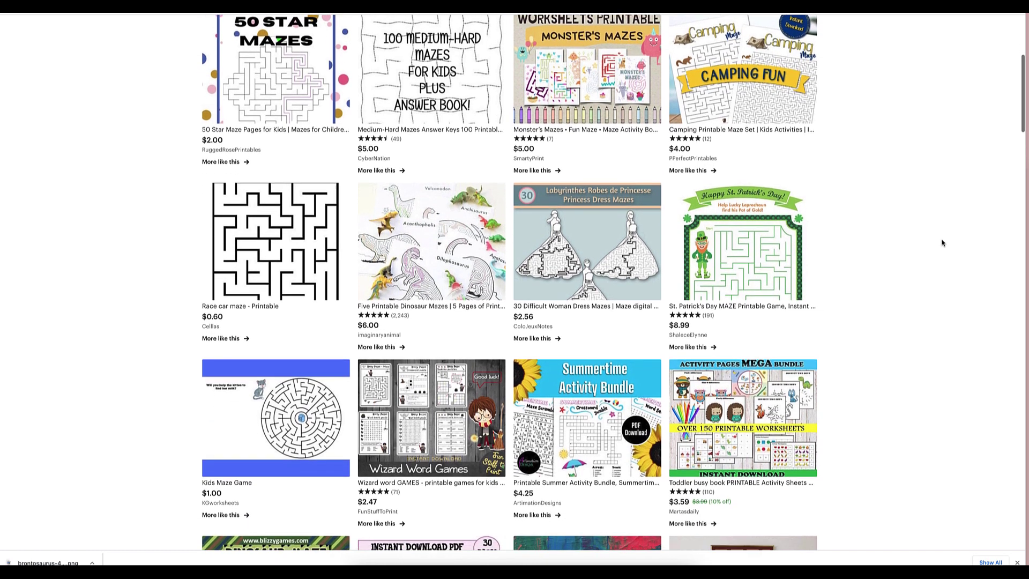
{"action": "scroll", "coordinate": [943, 243], "scroll_direction": "down", "scroll_amount": 3}
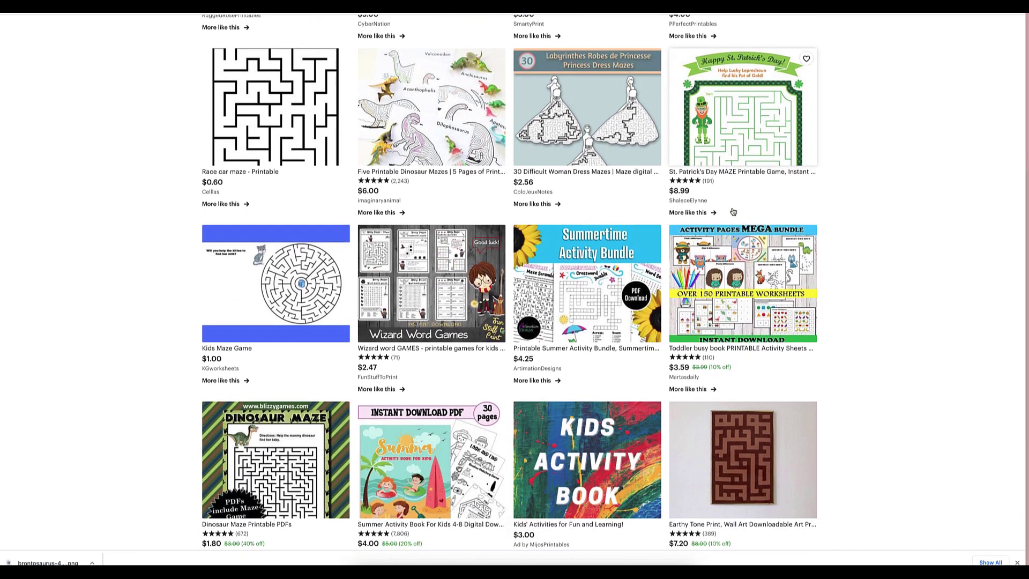
Open the $8.99 St. Patrick's Day MAZE Printable Game listing and view its answer-key photo.
{"action": "right_click", "coordinate": [730, 120]}
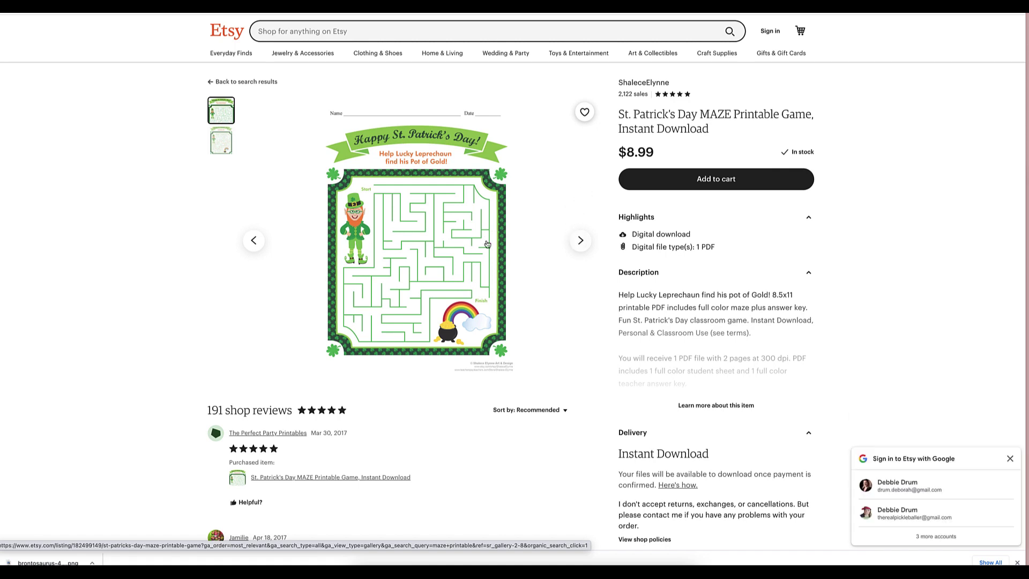
{"action": "scroll", "coordinate": [488, 244], "scroll_direction": "right", "scroll_amount": 2}
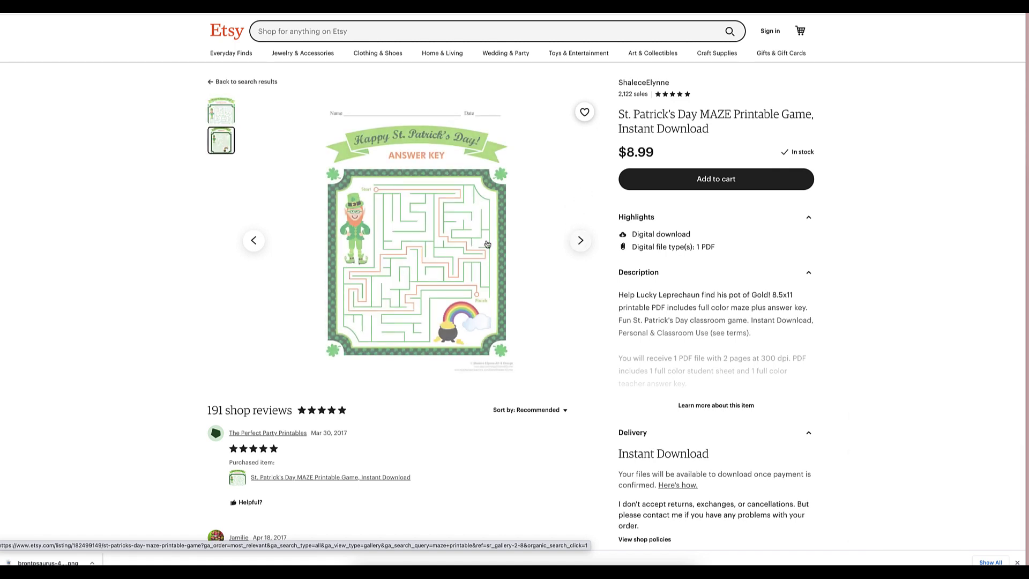
{"action": "scroll", "coordinate": [487, 244], "scroll_direction": "down", "scroll_amount": 1}
{"action": "scroll", "coordinate": [487, 244], "scroll_direction": "down", "scroll_amount": 2}
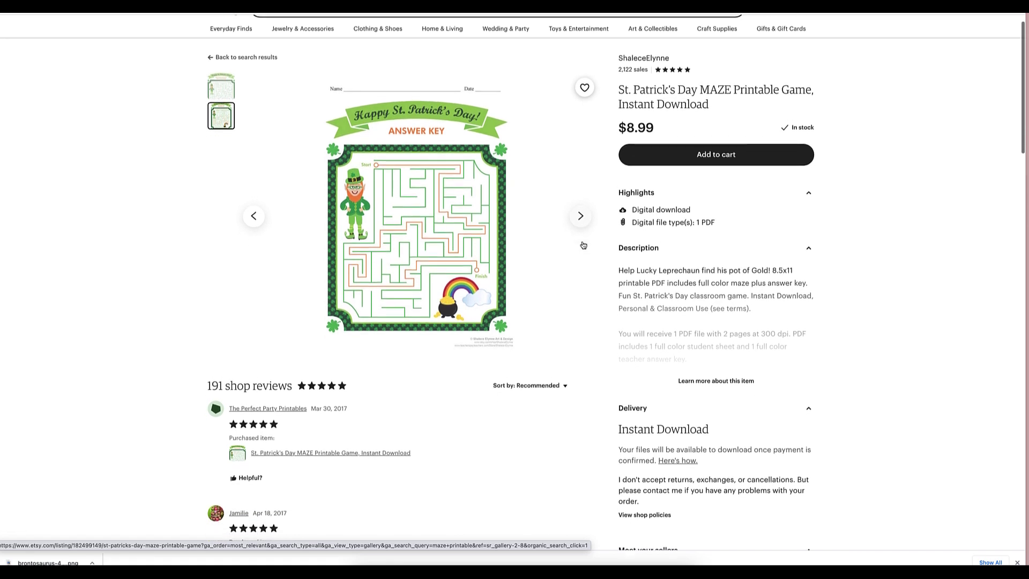
{"action": "scroll", "coordinate": [971, 305], "scroll_direction": "up", "scroll_amount": 2}
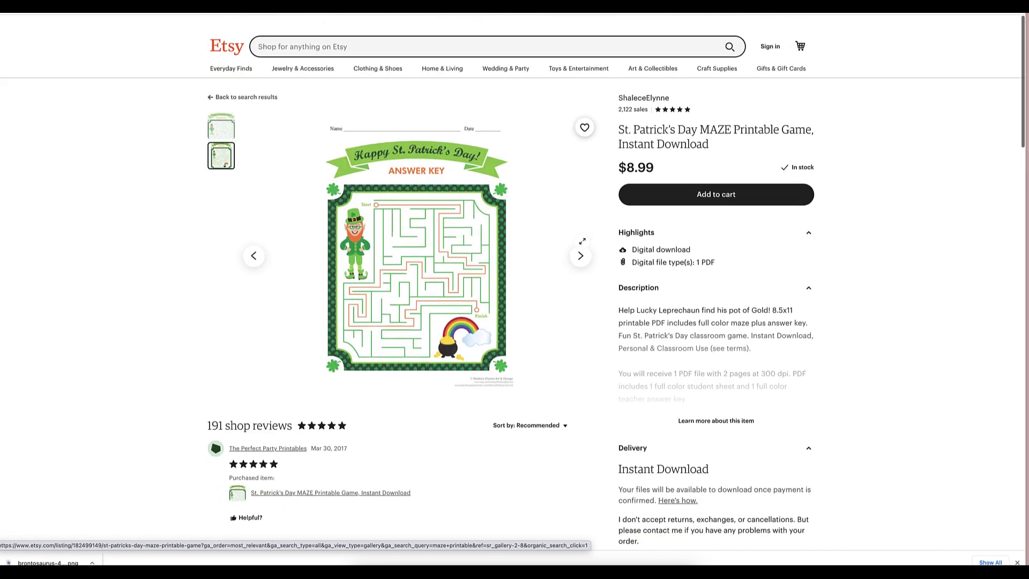